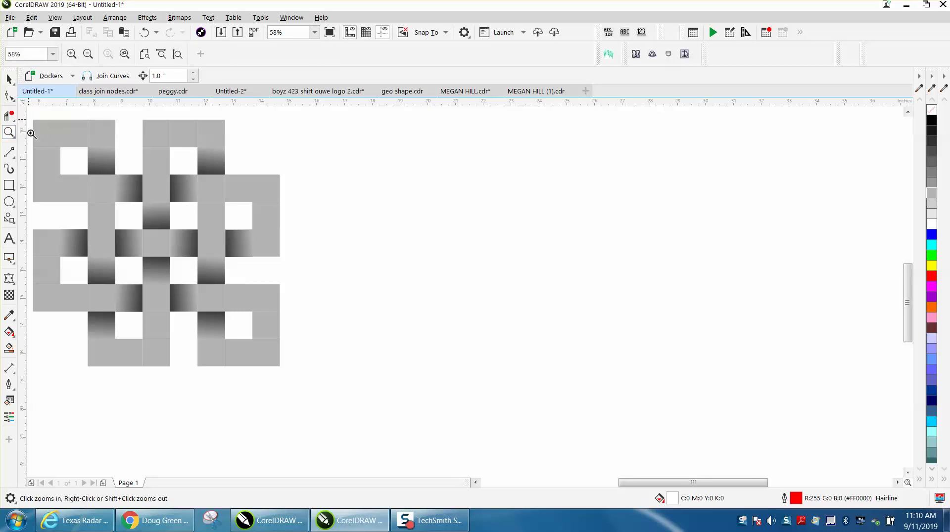
- Draw a horizontal red line to the right of the knot and make it 9 inches long
{"action": "left_click_drag", "start_coordinate": [29, 121], "coordinate": [329, 415]}
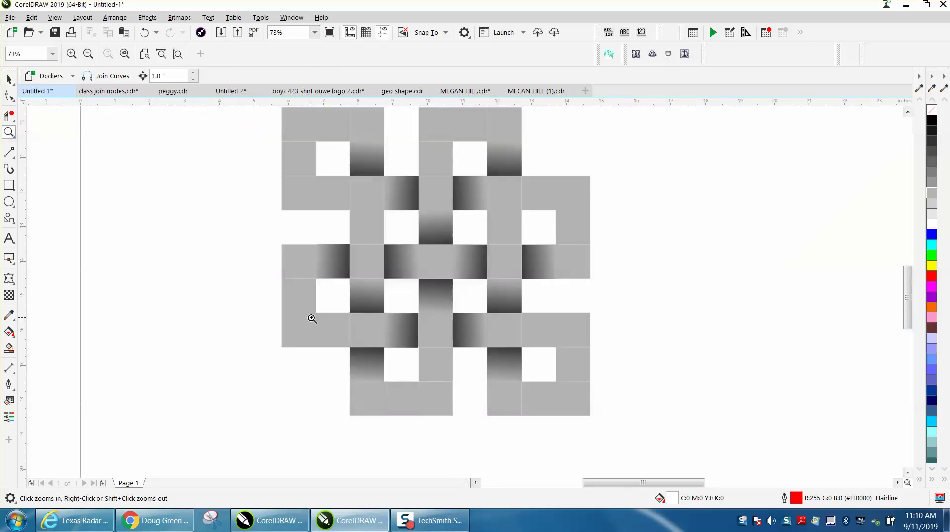
{"action": "right_click", "coordinate": [316, 224]}
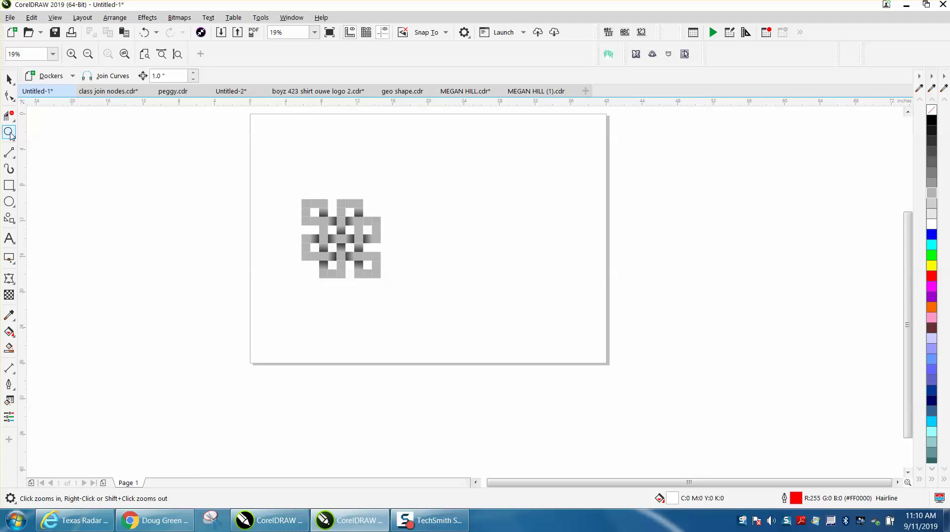
{"action": "left_click_drag", "start_coordinate": [286, 190], "coordinate": [478, 318]}
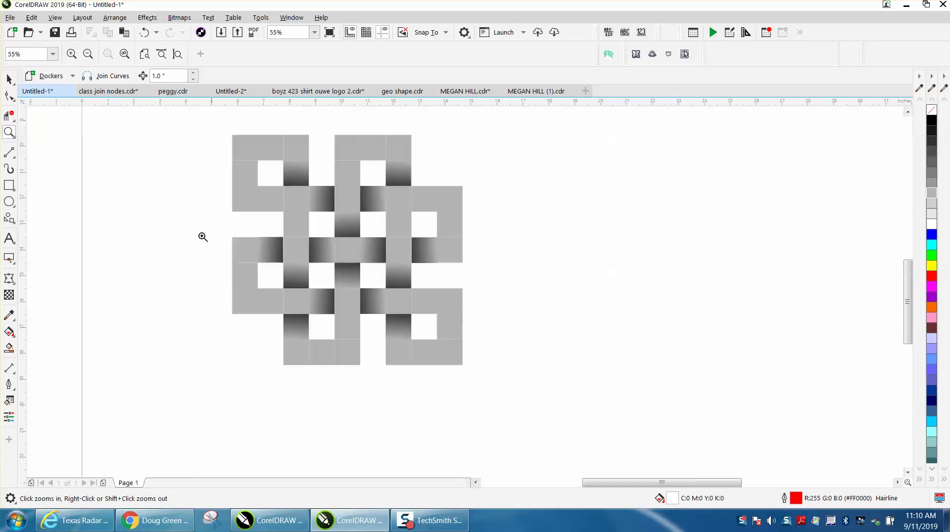
{"action": "left_click", "coordinate": [9, 153]}
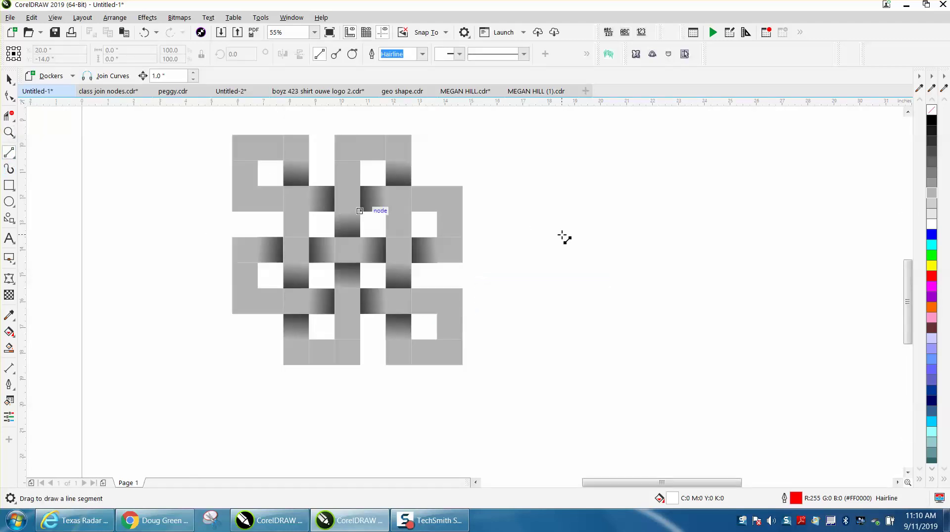
{"action": "left_click_drag", "start_coordinate": [561, 237], "coordinate": [722, 239]}
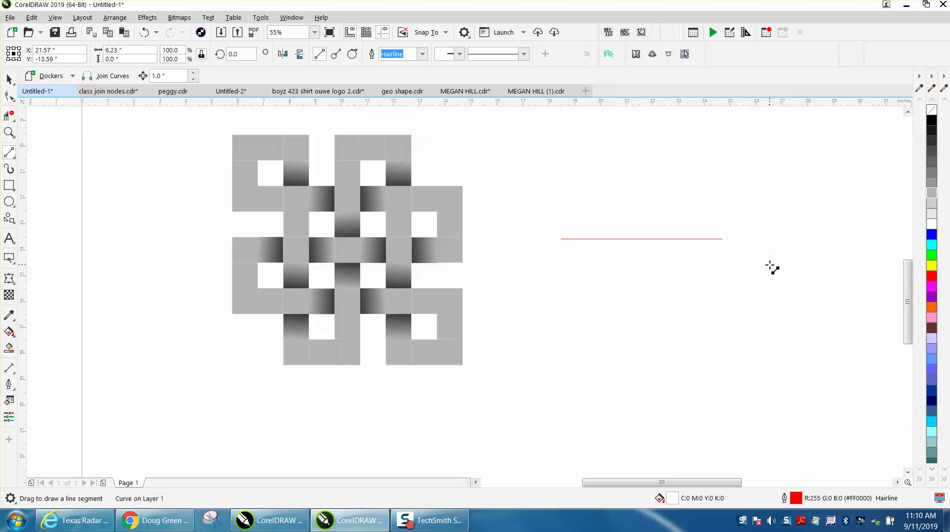
{"action": "left_click", "coordinate": [107, 50]}
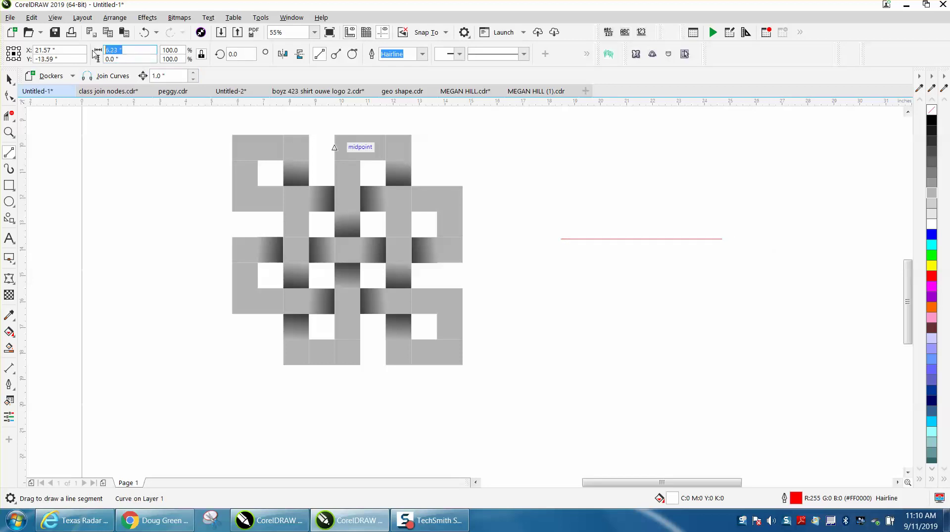
{"action": "type", "text": "9"}
{"action": "key", "text": "Return"}
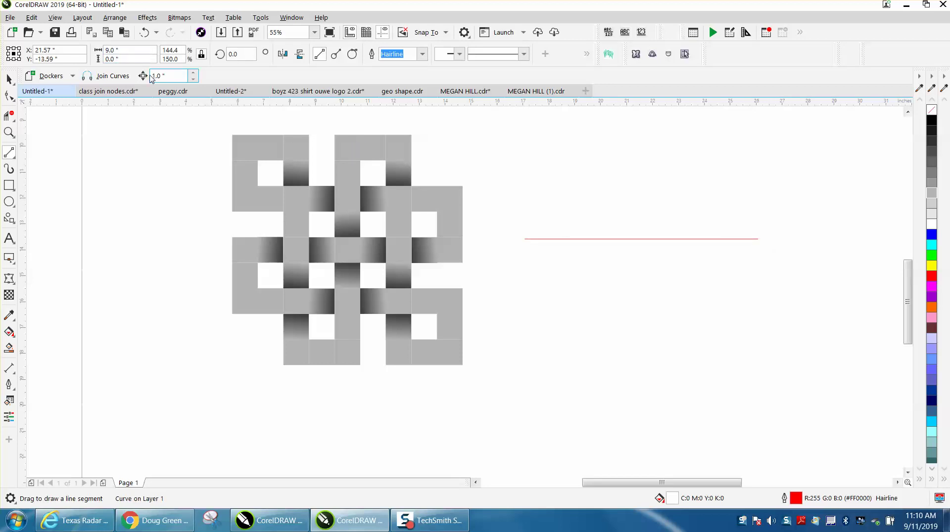
- Make nine copies of the line stepped 1 inch upward with Transform Position
{"action": "key", "text": "space"}
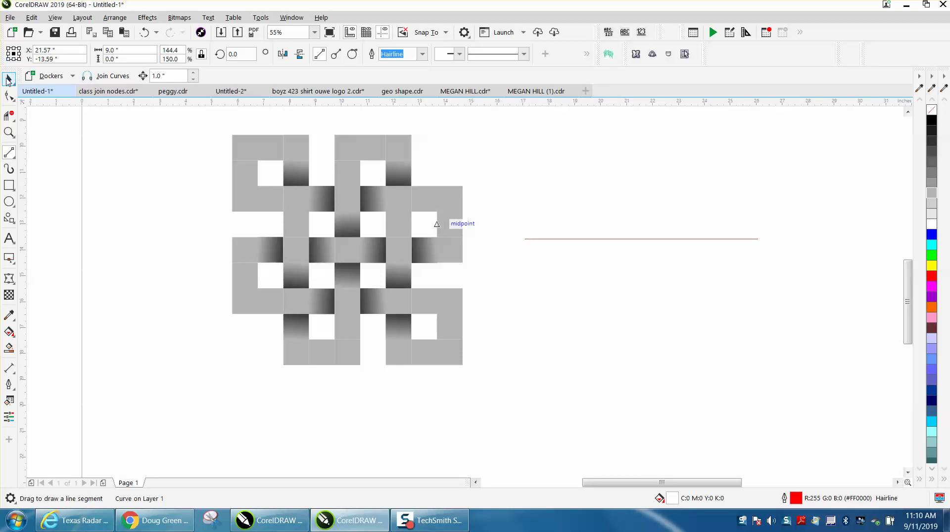
{"action": "left_click", "coordinate": [117, 20]}
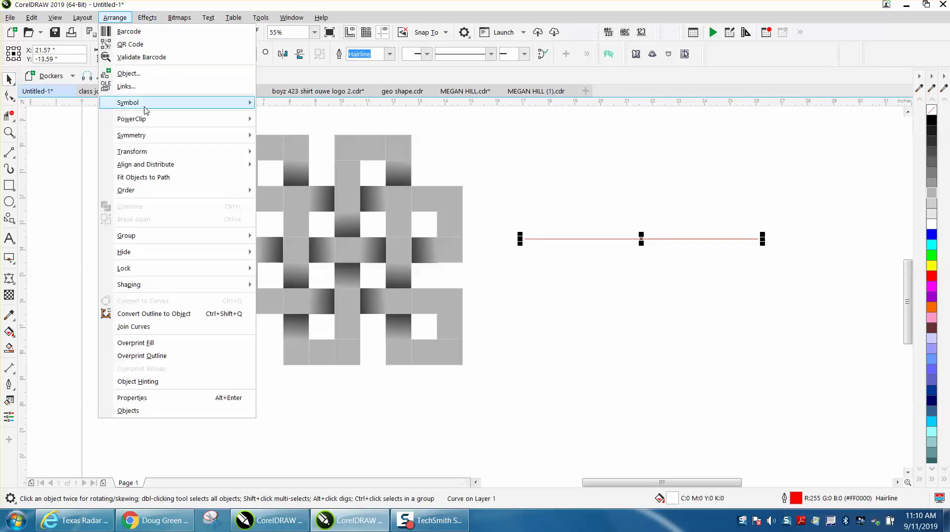
{"action": "left_click", "coordinate": [271, 158]}
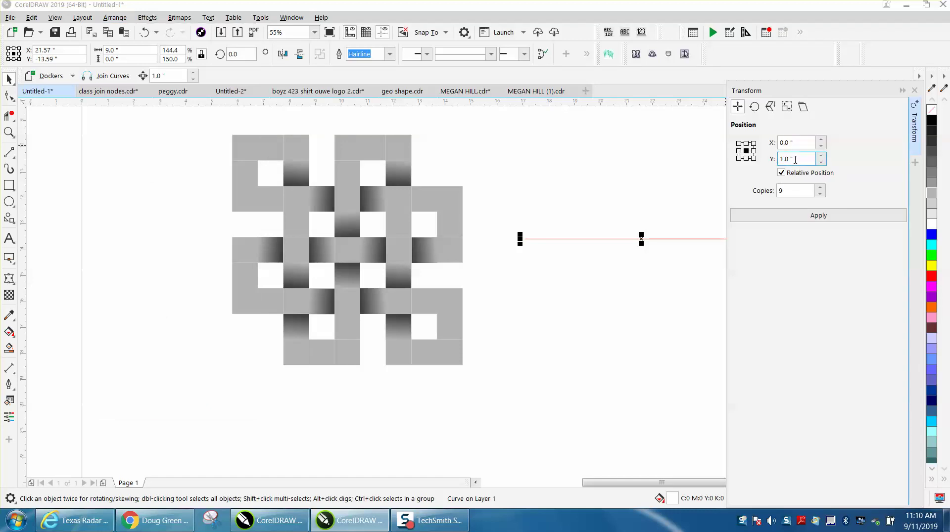
{"action": "left_click", "coordinate": [814, 218]}
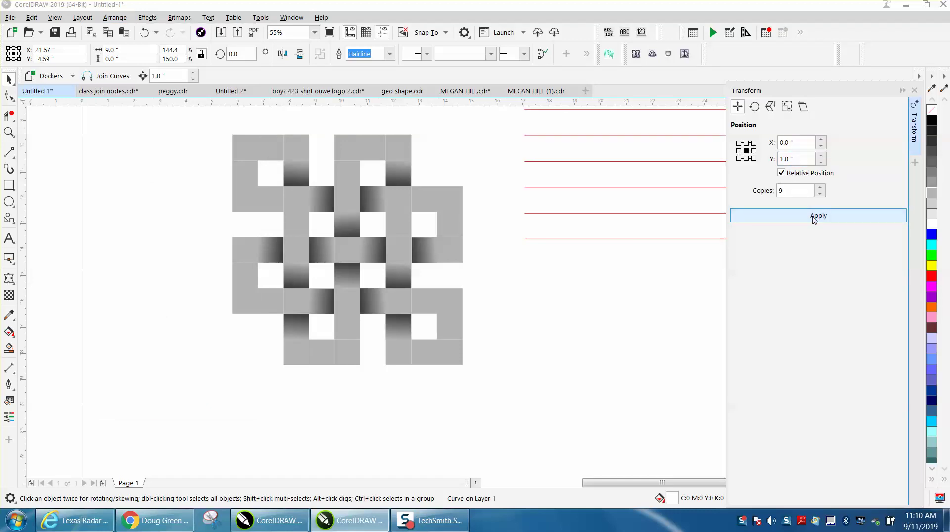
{"action": "scroll", "coordinate": [712, 265], "scroll_direction": "down", "scroll_amount": 2}
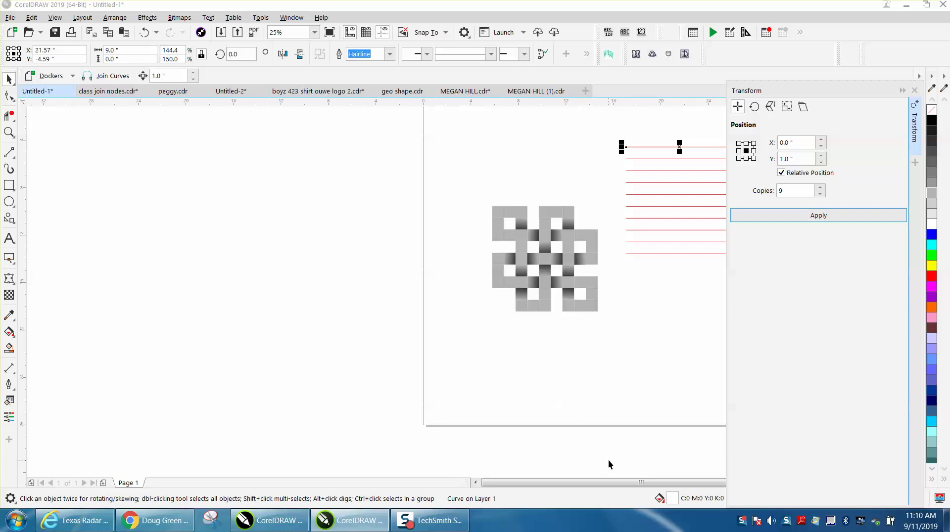
- Select the ten red lines and group them
{"action": "left_click_drag", "start_coordinate": [639, 482], "coordinate": [650, 483]}
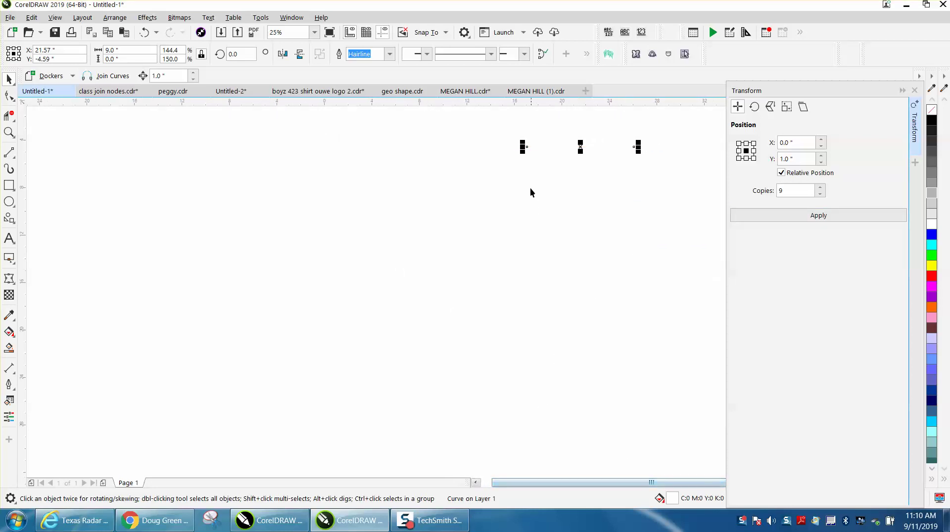
{"action": "scroll", "coordinate": [534, 198], "scroll_direction": "down", "scroll_amount": 1}
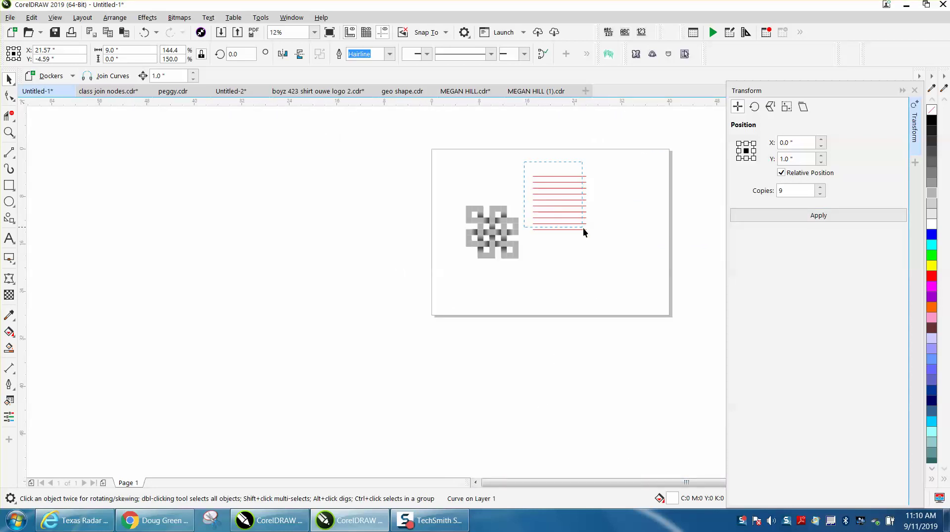
{"action": "left_click_drag", "start_coordinate": [583, 229], "coordinate": [603, 243]}
{"action": "key", "text": "ctrl+g"}
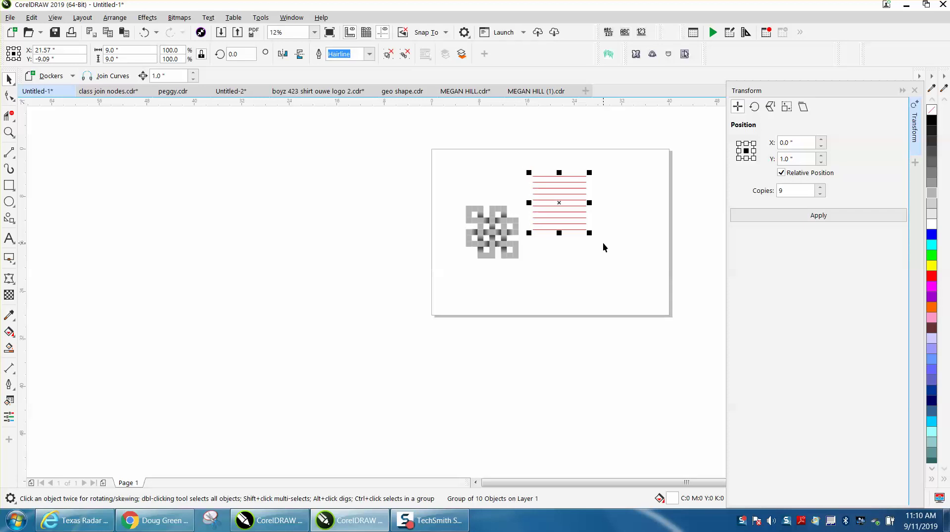
- Add a 90° rotated copy of the grouped lines, undoing the stray extra copy
{"action": "left_click", "coordinate": [754, 108]}
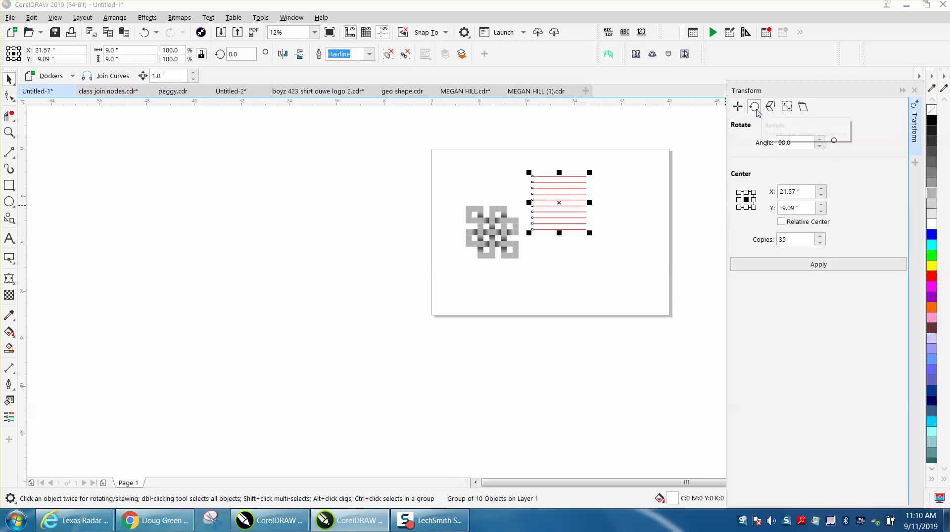
{"action": "left_click", "coordinate": [818, 264]}
{"action": "left_click", "coordinate": [9, 132]}
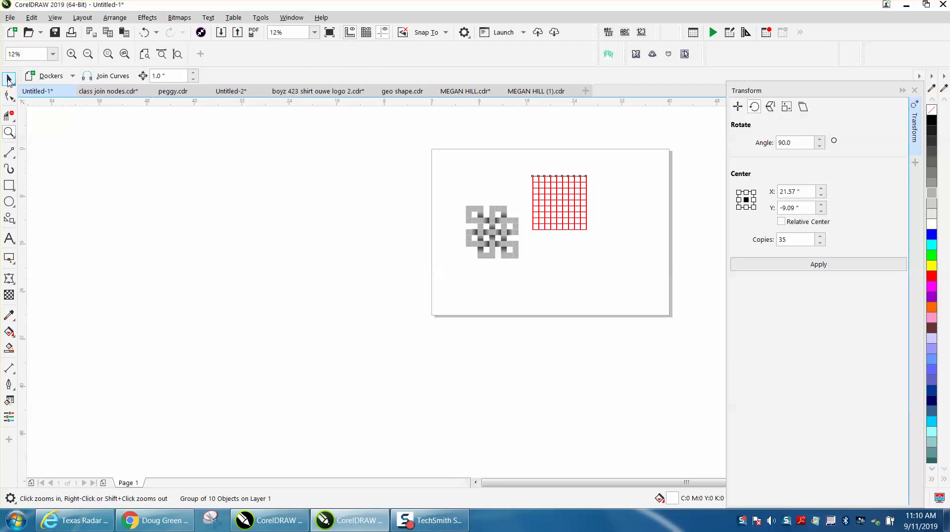
{"action": "left_click", "coordinate": [9, 79]}
{"action": "left_click_drag", "start_coordinate": [529, 173], "coordinate": [604, 247]}
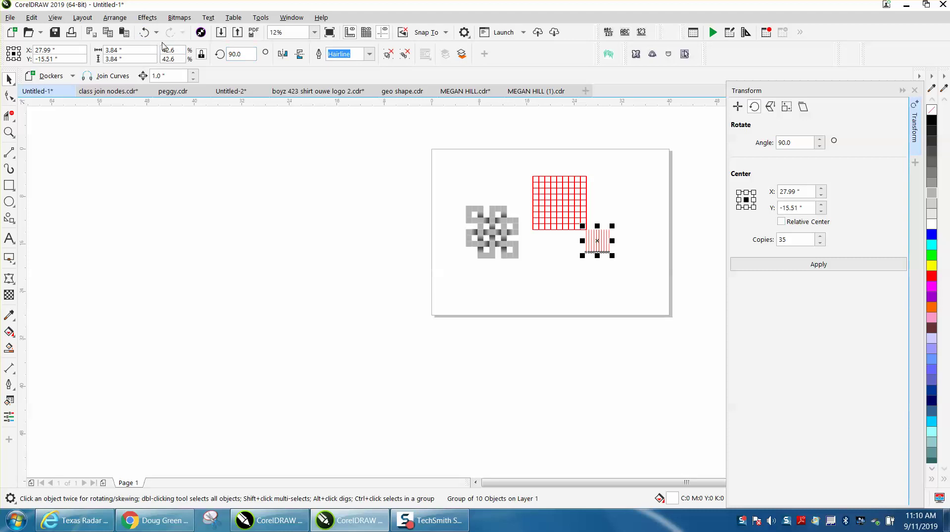
{"action": "key", "text": "ctrl+z"}
- Move the red grid down so it sits directly right of the knot
{"action": "left_click", "coordinate": [521, 166]}
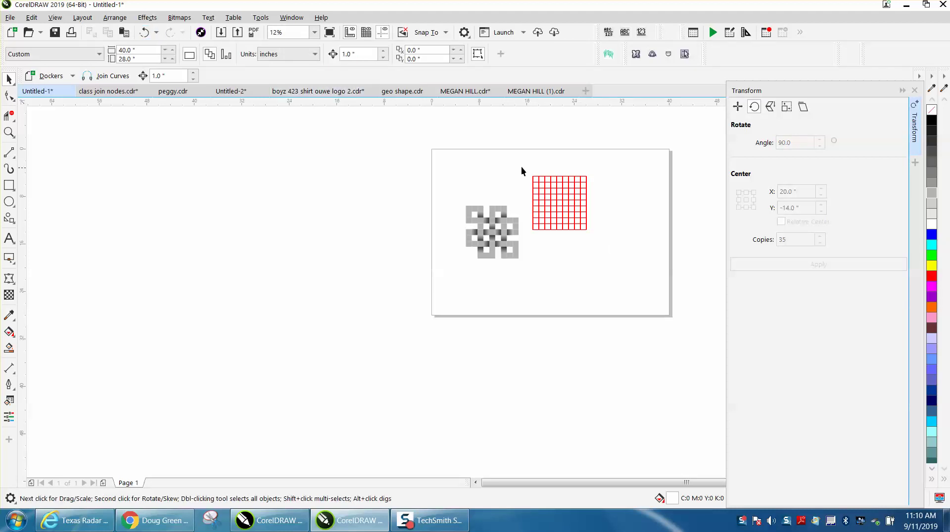
{"action": "left_click_drag", "start_coordinate": [600, 243], "coordinate": [600, 242]}
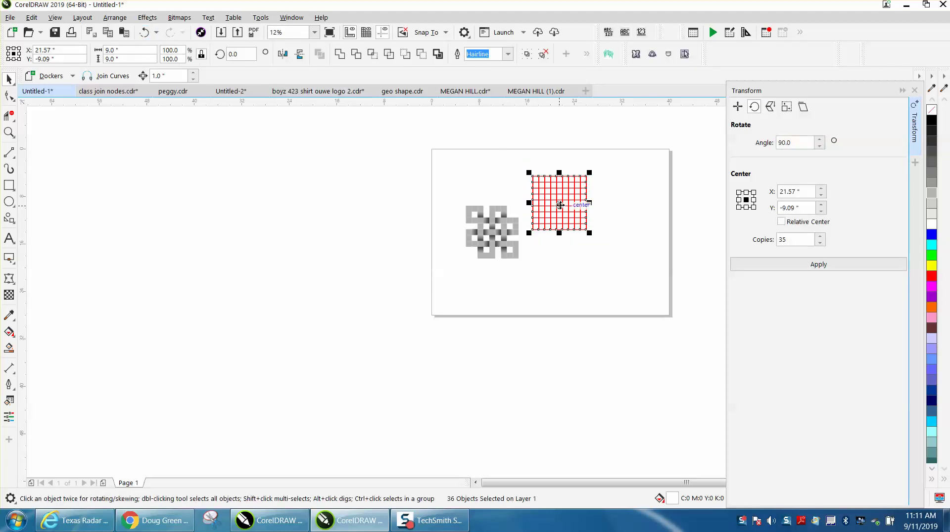
{"action": "left_click_drag", "start_coordinate": [559, 208], "coordinate": [551, 232]}
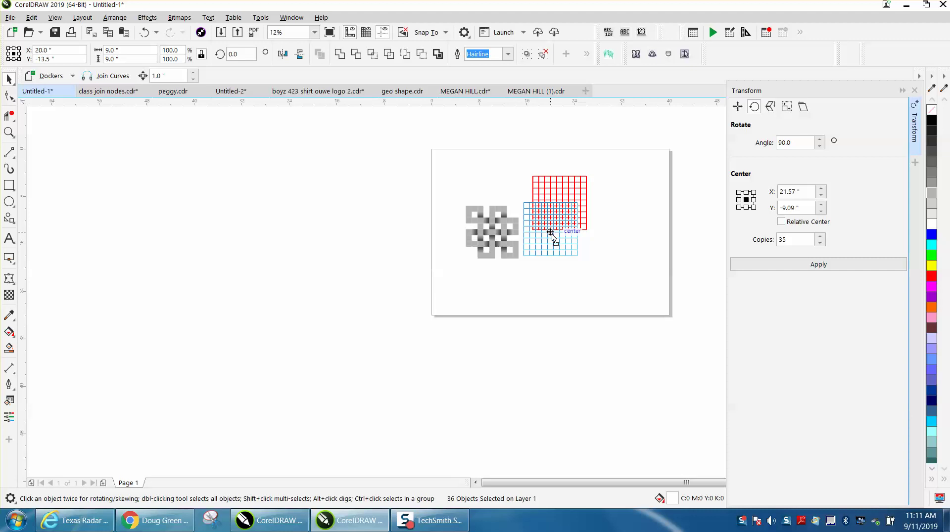
{"action": "left_click_drag", "start_coordinate": [551, 233], "coordinate": [551, 232]}
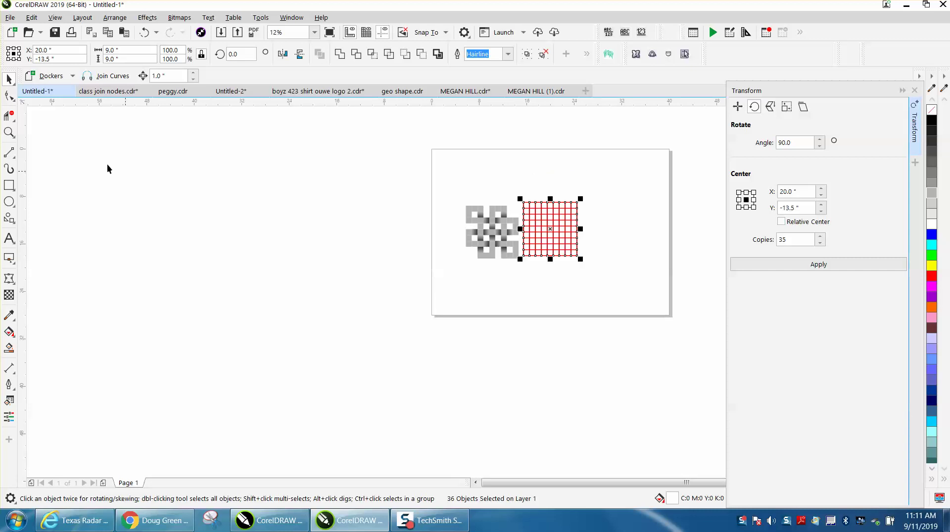
{"action": "left_click_drag", "start_coordinate": [433, 186], "coordinate": [625, 286]}
{"action": "left_click_drag", "start_coordinate": [441, 186], "coordinate": [589, 266]}
- Zoom in, select all 36 grid lines and lock them in place
{"action": "left_click", "coordinate": [9, 132]}
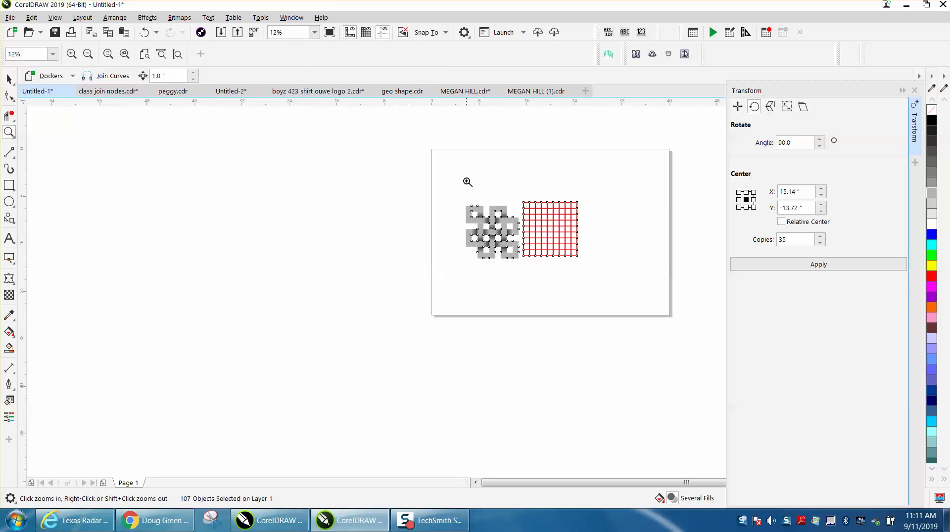
{"action": "left_click_drag", "start_coordinate": [461, 200], "coordinate": [619, 277]}
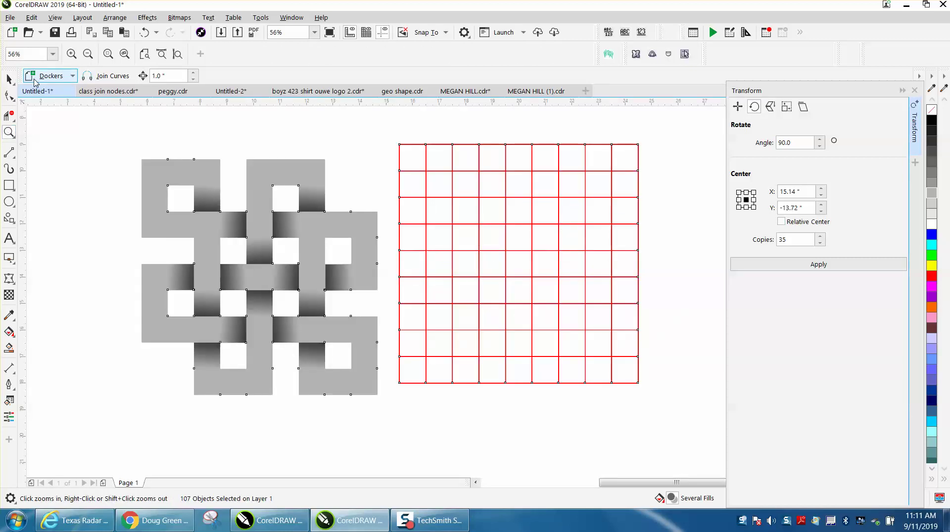
{"action": "left_click", "coordinate": [8, 79]}
{"action": "left_click", "coordinate": [443, 140]}
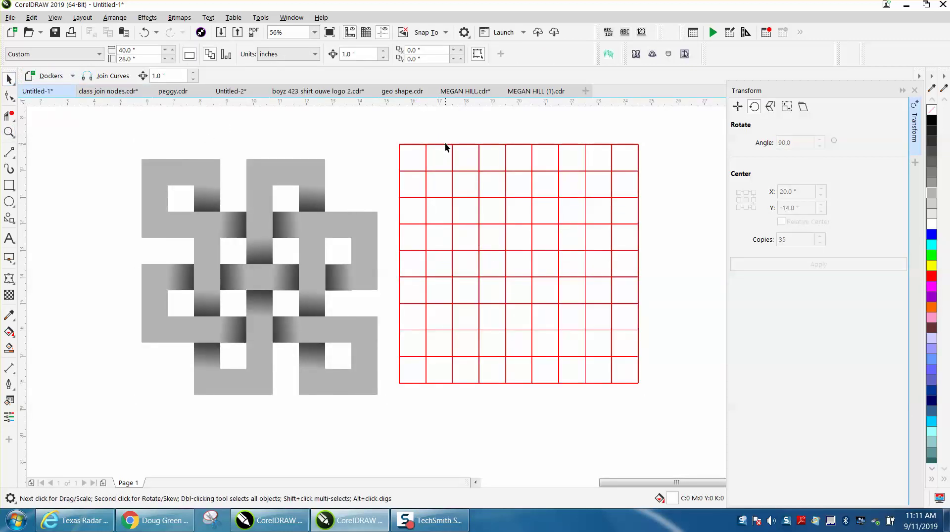
{"action": "left_click_drag", "start_coordinate": [563, 372], "coordinate": [681, 412]}
{"action": "left_click", "coordinate": [119, 20]}
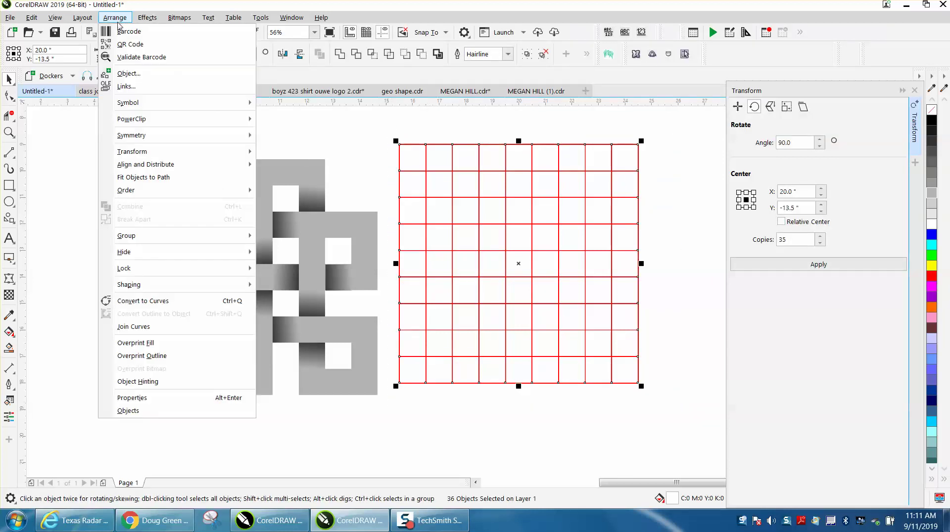
{"action": "mouse_move", "coordinate": [151, 240]}
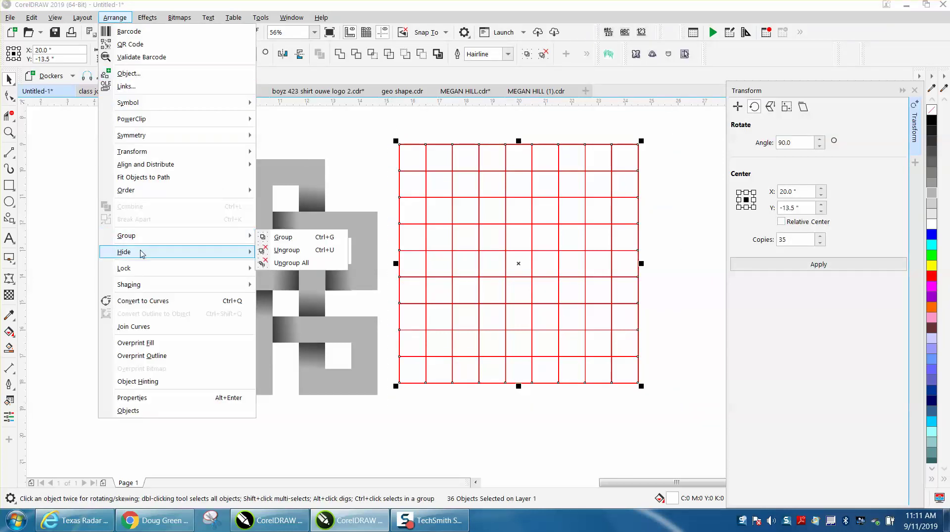
{"action": "mouse_move", "coordinate": [144, 268]}
{"action": "left_click", "coordinate": [280, 273]}
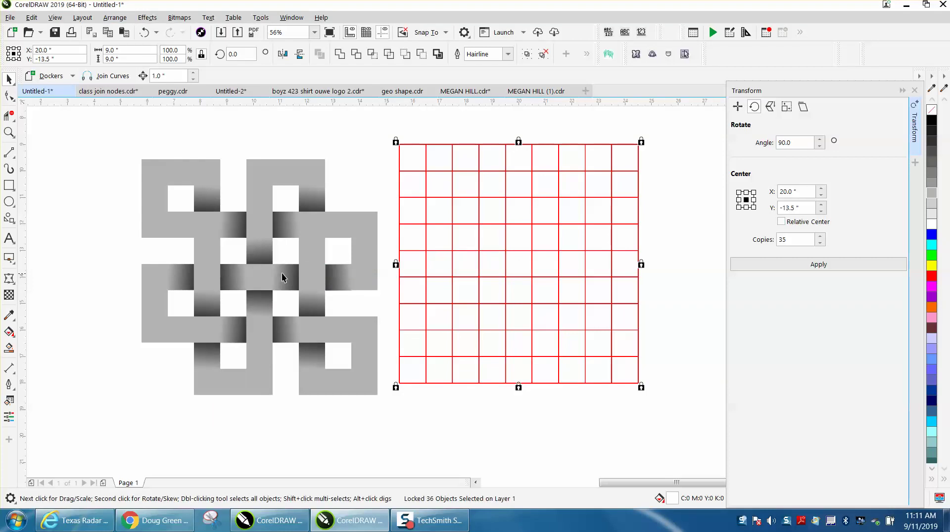
- Select every piece of the knot and shift it next to the grid
{"action": "left_click", "coordinate": [332, 225]}
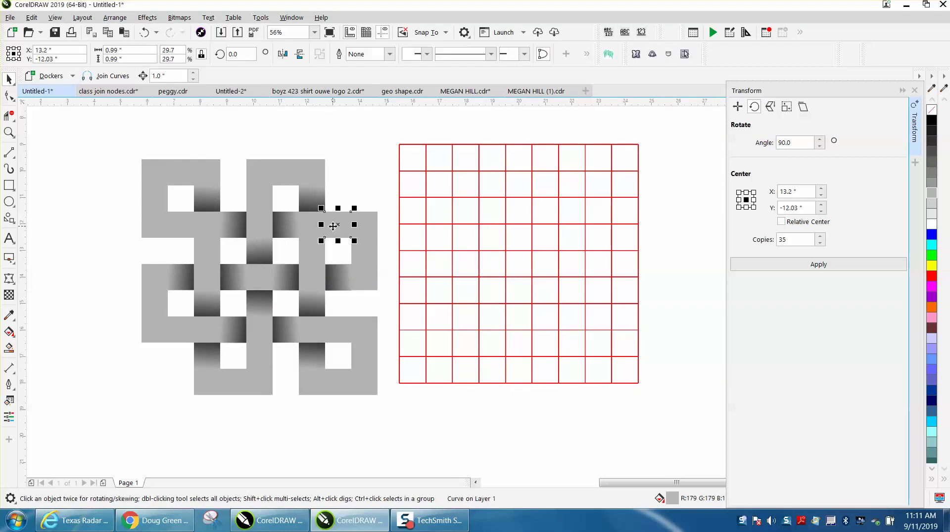
{"action": "left_click_drag", "start_coordinate": [132, 147], "coordinate": [247, 342]}
{"action": "left_click_drag", "start_coordinate": [395, 408], "coordinate": [396, 408]}
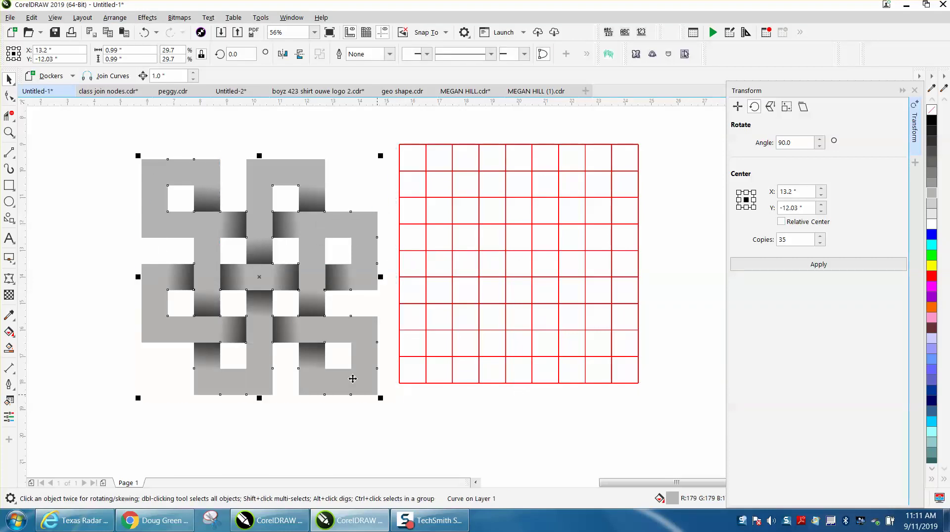
{"action": "left_click_drag", "start_coordinate": [281, 289], "coordinate": [286, 278]}
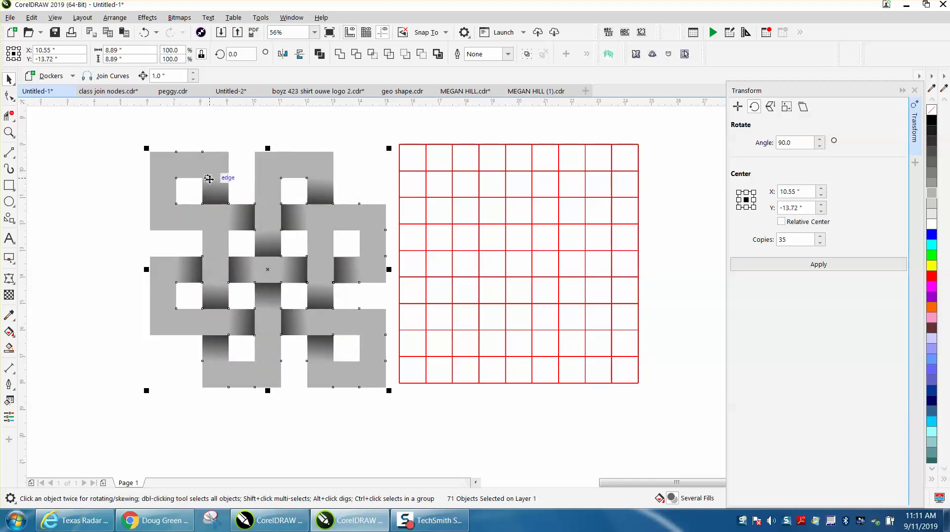
- Switch to the Smart Fill tool with a 30% Black fill colour
{"action": "left_click", "coordinate": [9, 348]}
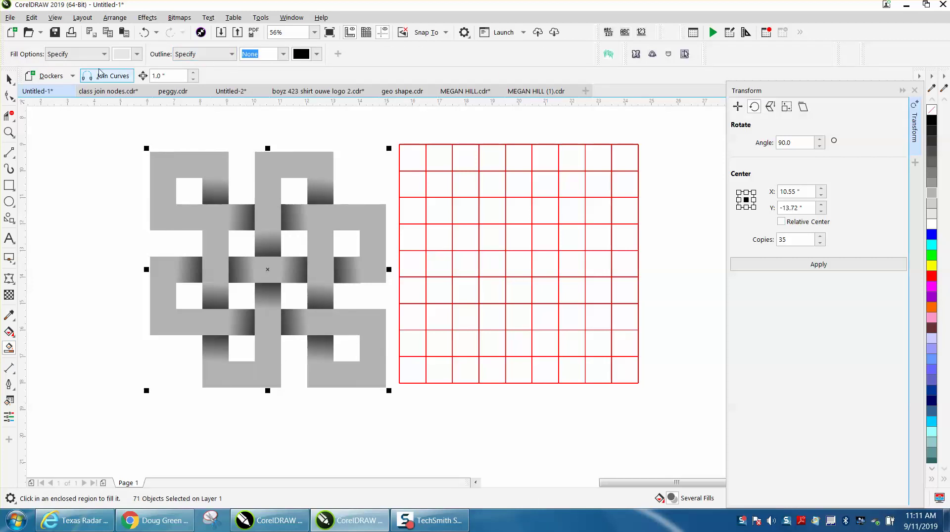
{"action": "left_click", "coordinate": [9, 350]}
{"action": "left_click", "coordinate": [137, 54]}
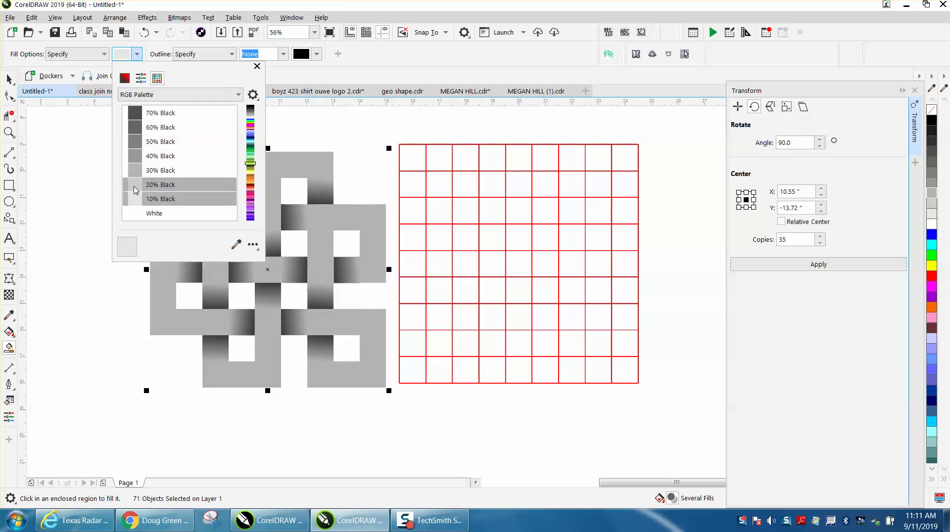
{"action": "left_click", "coordinate": [137, 173]}
- Fill the top row's first three cells and column 3 down to row 9 gray
{"action": "left_click", "coordinate": [409, 157]}
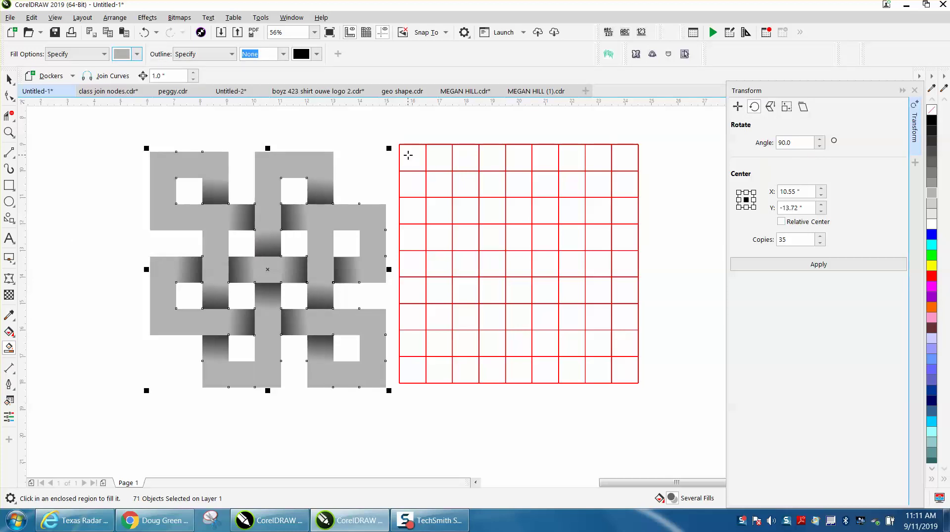
{"action": "left_click", "coordinate": [411, 158]}
{"action": "left_click", "coordinate": [439, 158]}
{"action": "left_click", "coordinate": [462, 159]}
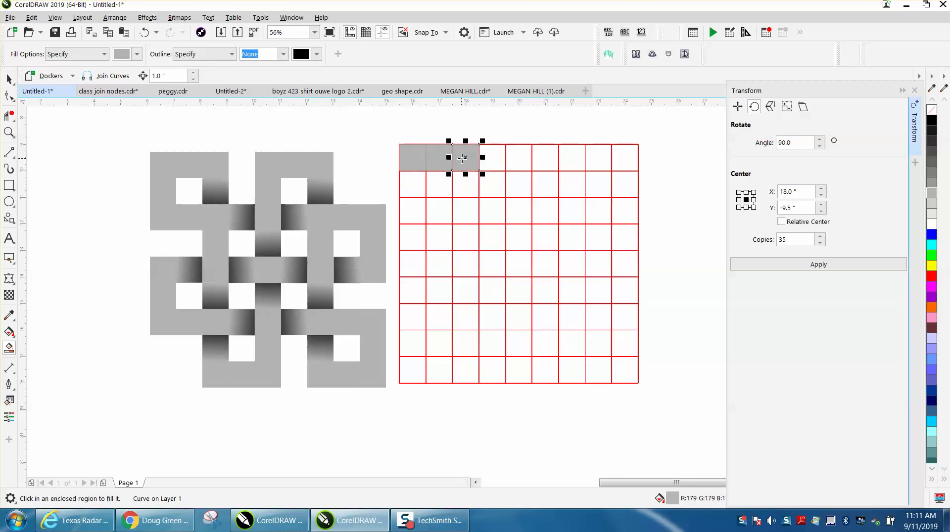
{"action": "left_click", "coordinate": [464, 183]}
{"action": "left_click", "coordinate": [465, 211]}
{"action": "left_click", "coordinate": [464, 237]}
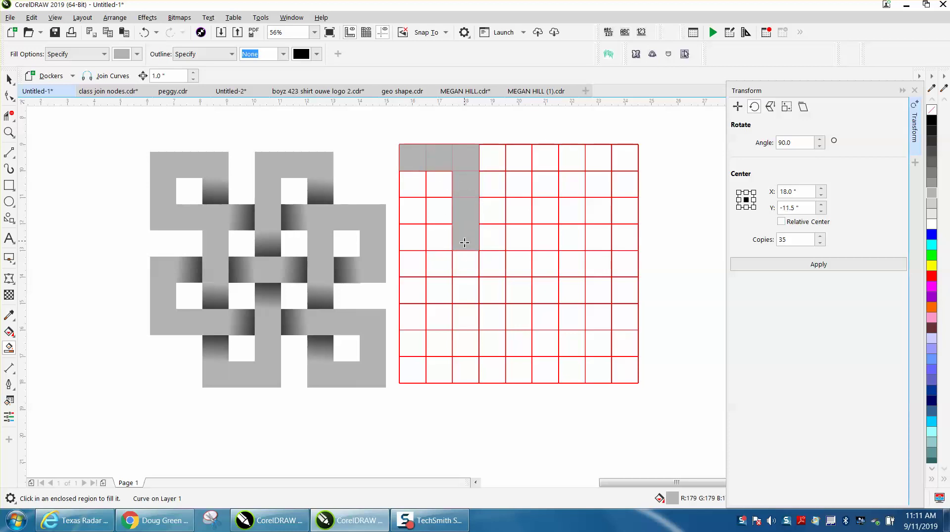
{"action": "left_click", "coordinate": [465, 263]}
{"action": "left_click", "coordinate": [463, 291]}
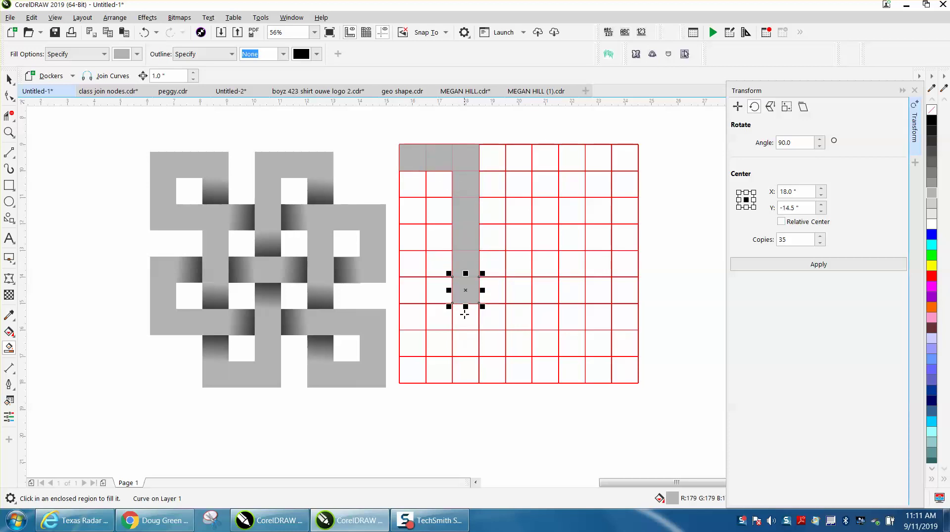
{"action": "left_click", "coordinate": [464, 316]}
{"action": "left_click", "coordinate": [464, 346]}
{"action": "left_click", "coordinate": [459, 371]}
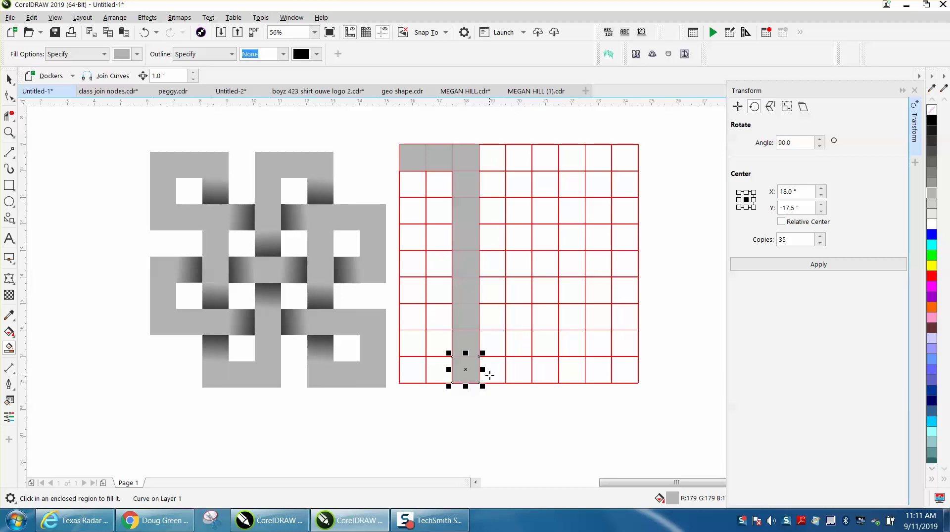
- Fill row 9 columns 4–5, column 5 up to row 1, and row 1 columns 6–7
{"action": "left_click", "coordinate": [488, 371]}
{"action": "left_click", "coordinate": [514, 370]}
{"action": "left_click", "coordinate": [519, 344]}
{"action": "left_click", "coordinate": [519, 316]}
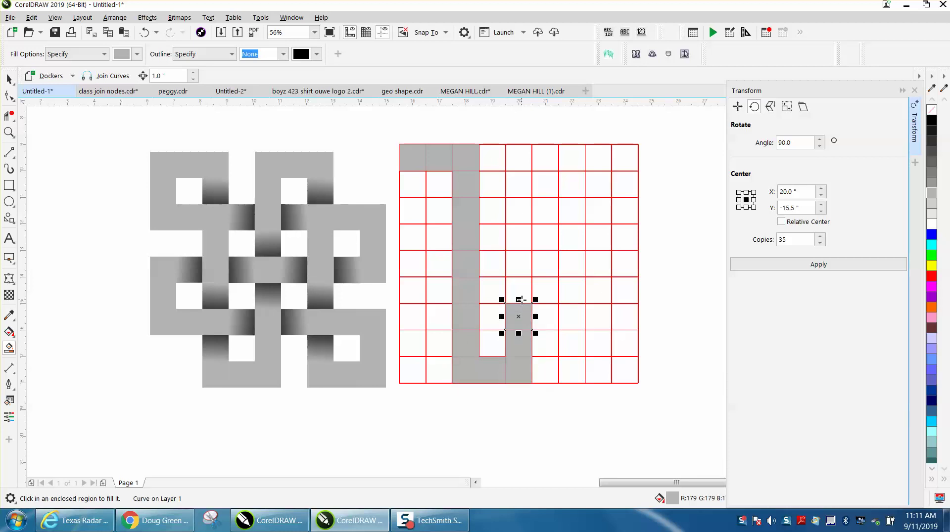
{"action": "left_click", "coordinate": [519, 291]}
{"action": "left_click", "coordinate": [519, 263]}
{"action": "left_click", "coordinate": [519, 236]}
{"action": "left_click", "coordinate": [519, 211]}
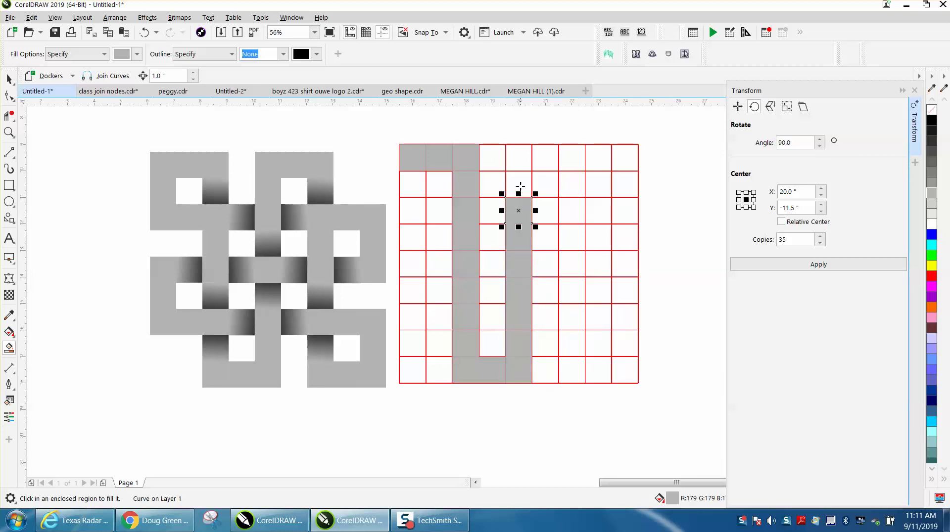
{"action": "left_click", "coordinate": [518, 184]}
{"action": "left_click", "coordinate": [518, 158]}
{"action": "left_click", "coordinate": [553, 157]}
{"action": "left_click", "coordinate": [573, 160]}
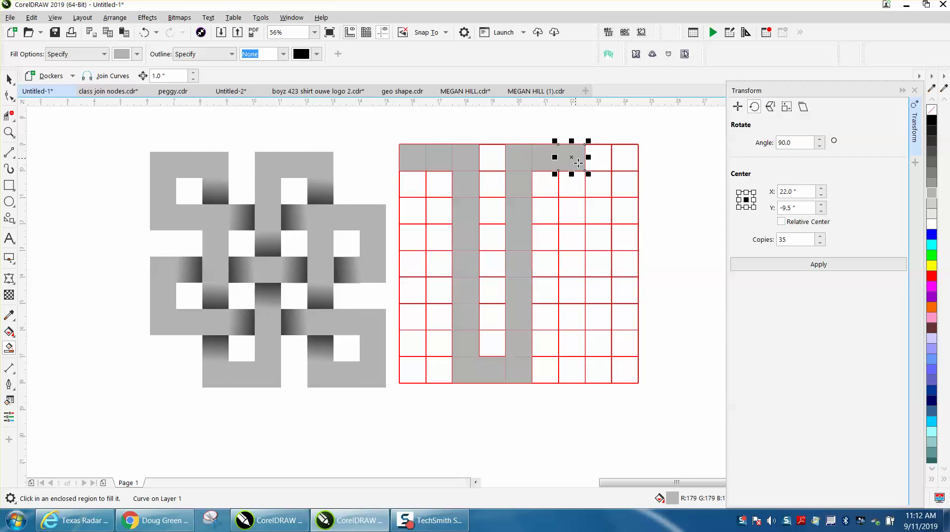
- Fill column 7 rows 2–9 and row 9 columns 8–9 gray
{"action": "left_click", "coordinate": [575, 186]}
{"action": "left_click", "coordinate": [571, 232]}
{"action": "left_click", "coordinate": [572, 218]}
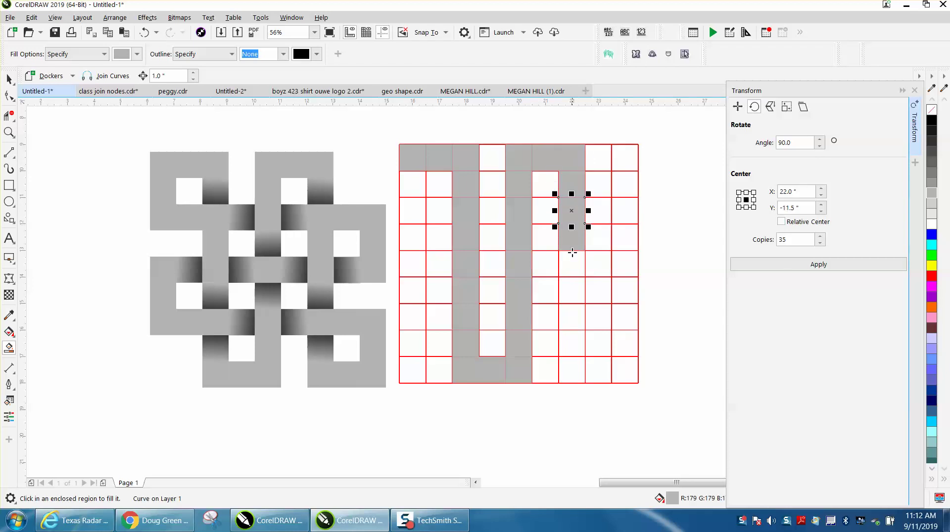
{"action": "left_click", "coordinate": [573, 267]}
{"action": "left_click", "coordinate": [573, 290]}
{"action": "left_click", "coordinate": [573, 319]}
{"action": "left_click", "coordinate": [572, 351]}
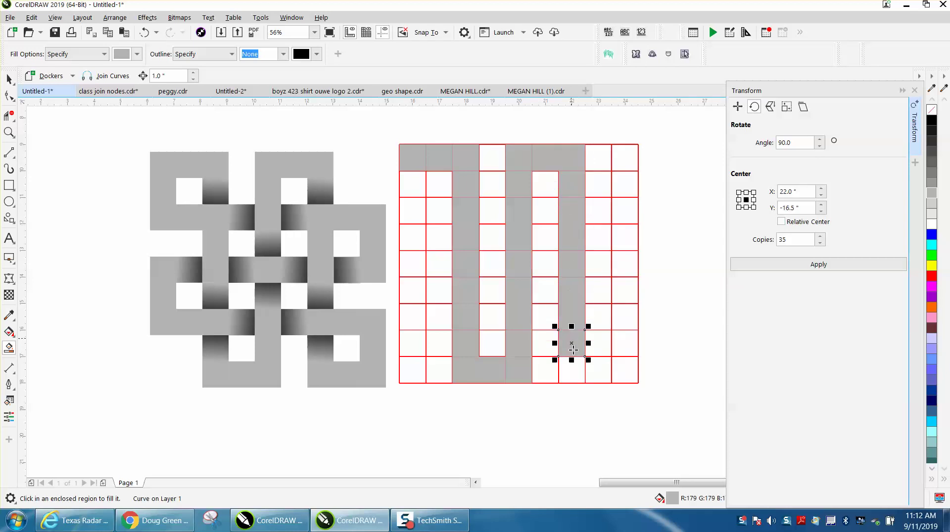
{"action": "left_click", "coordinate": [572, 371]}
{"action": "left_click", "coordinate": [598, 371]}
{"action": "left_click", "coordinate": [623, 371]}
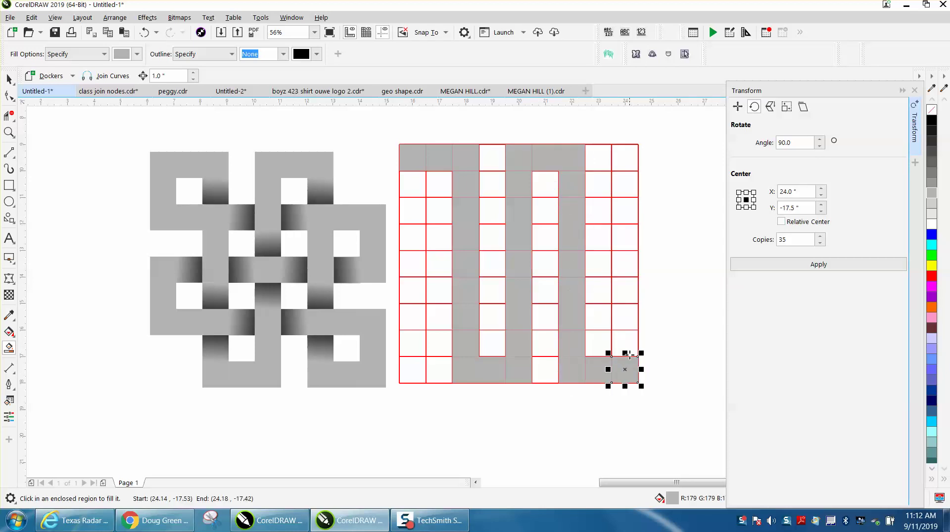
- Fill column 9 rows 7–8, row 7's alternate cells, and column 1 rows 5–6
{"action": "left_click", "coordinate": [630, 333]}
{"action": "left_click", "coordinate": [625, 317]}
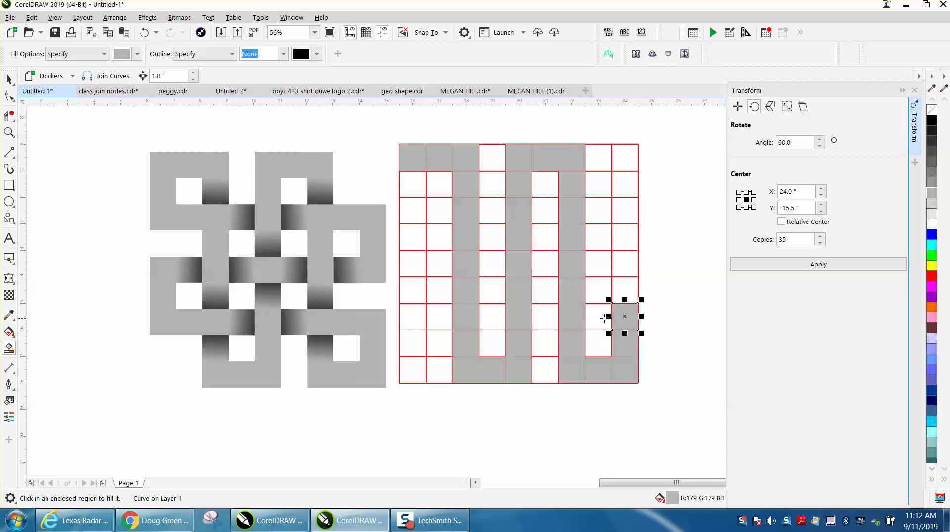
{"action": "left_click", "coordinate": [599, 317]}
{"action": "left_click", "coordinate": [544, 318]}
{"action": "left_click", "coordinate": [491, 319]}
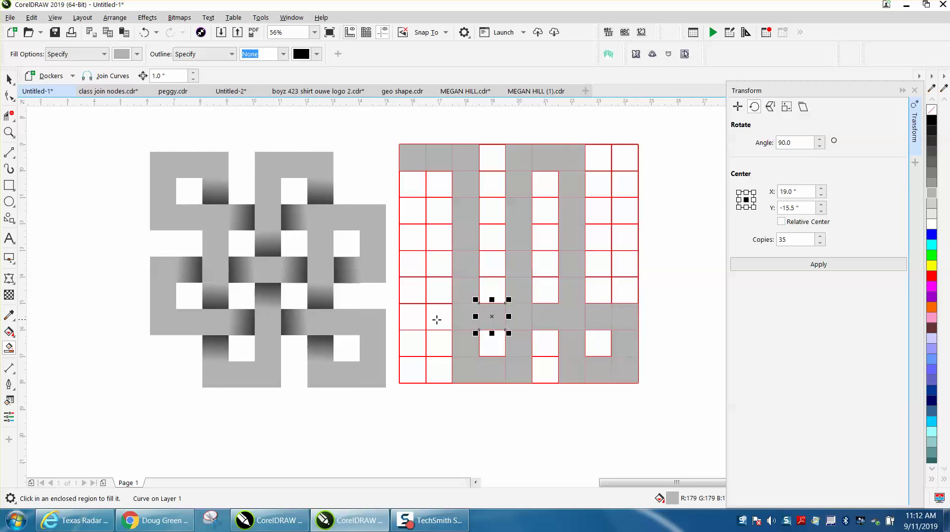
{"action": "left_click", "coordinate": [435, 319]}
{"action": "left_click", "coordinate": [414, 318]}
{"action": "left_click", "coordinate": [411, 291]}
{"action": "left_click", "coordinate": [412, 264]}
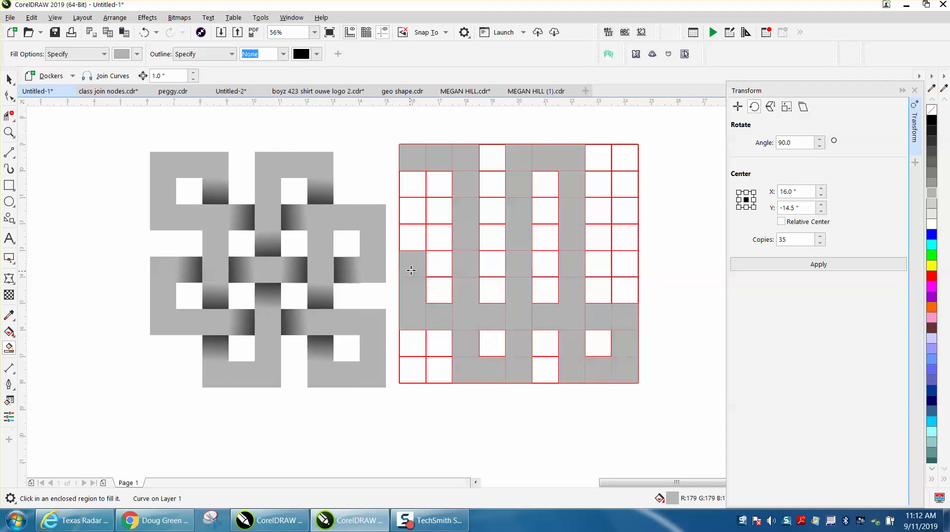
- Fill the alternate cells of rows 5 and 3, column 9 row 4, and column 1 row 2
{"action": "left_click", "coordinate": [438, 263]}
{"action": "left_click", "coordinate": [494, 264]}
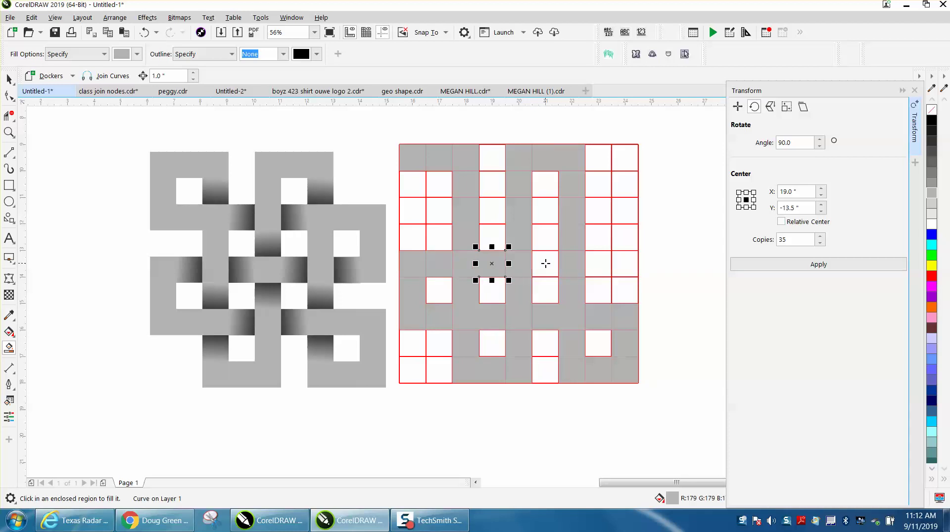
{"action": "left_click", "coordinate": [544, 262]}
{"action": "left_click", "coordinate": [596, 263]}
{"action": "left_click", "coordinate": [625, 261]}
{"action": "left_click", "coordinate": [624, 239]}
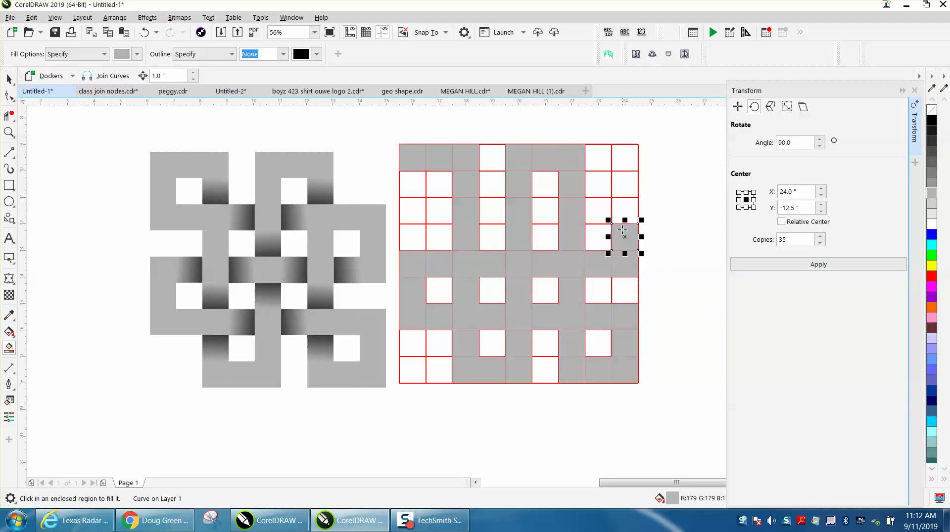
{"action": "left_click", "coordinate": [616, 216]}
{"action": "left_click", "coordinate": [597, 213]}
{"action": "left_click", "coordinate": [546, 213]}
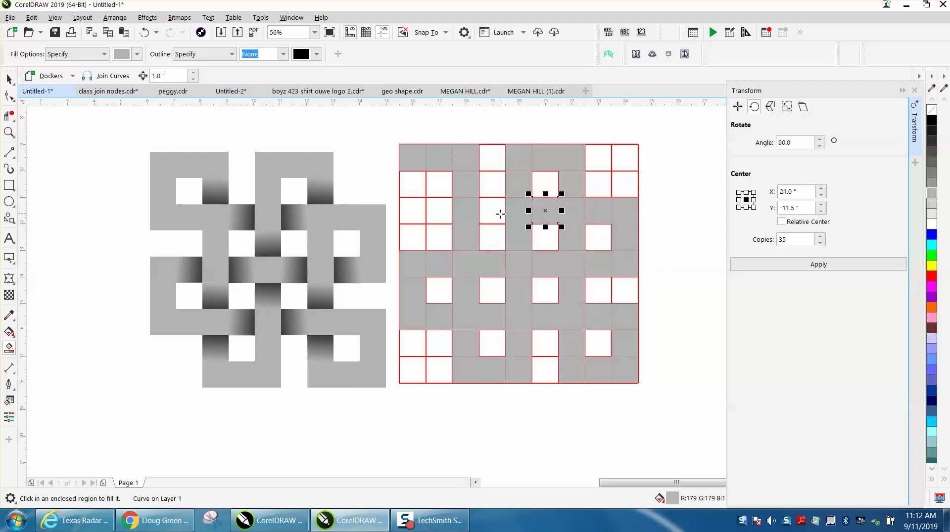
{"action": "left_click", "coordinate": [500, 213]}
{"action": "left_click", "coordinate": [440, 213]}
{"action": "left_click", "coordinate": [410, 214]}
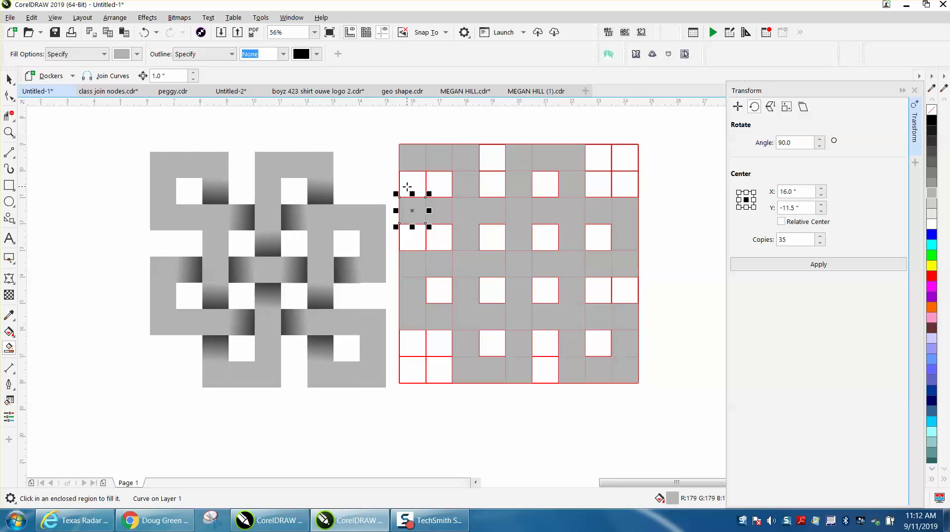
{"action": "left_click", "coordinate": [404, 189]}
{"action": "left_click", "coordinate": [8, 79]}
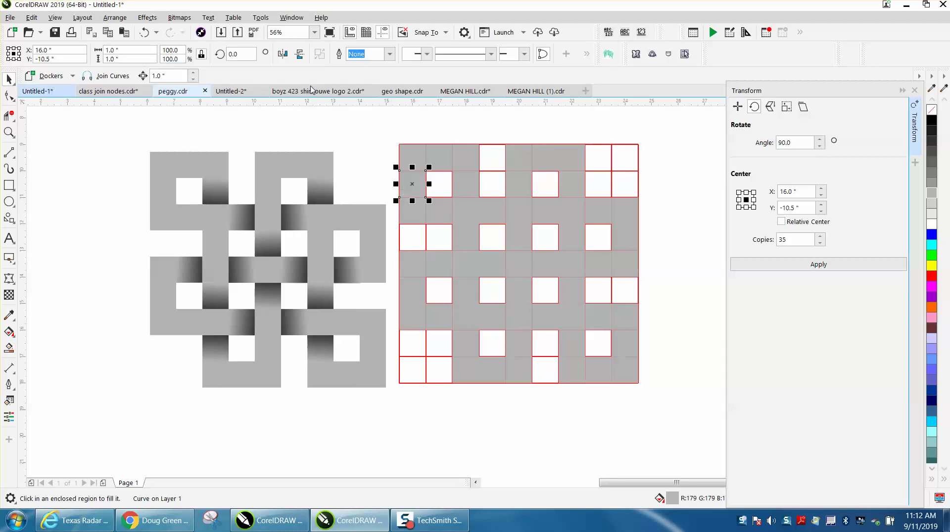
{"action": "left_click", "coordinate": [410, 91]}
{"action": "scroll", "coordinate": [428, 138], "scroll_direction": "down", "scroll_amount": 2}
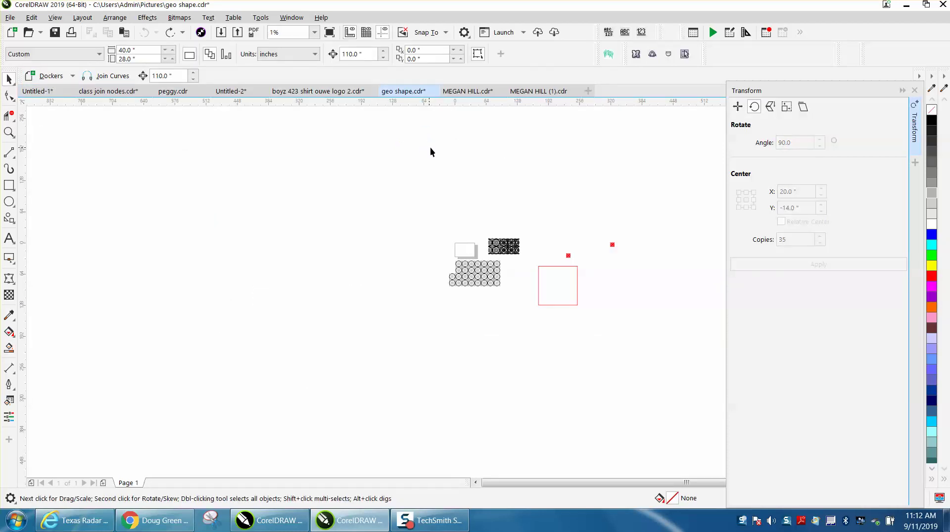
{"action": "left_click", "coordinate": [531, 94]}
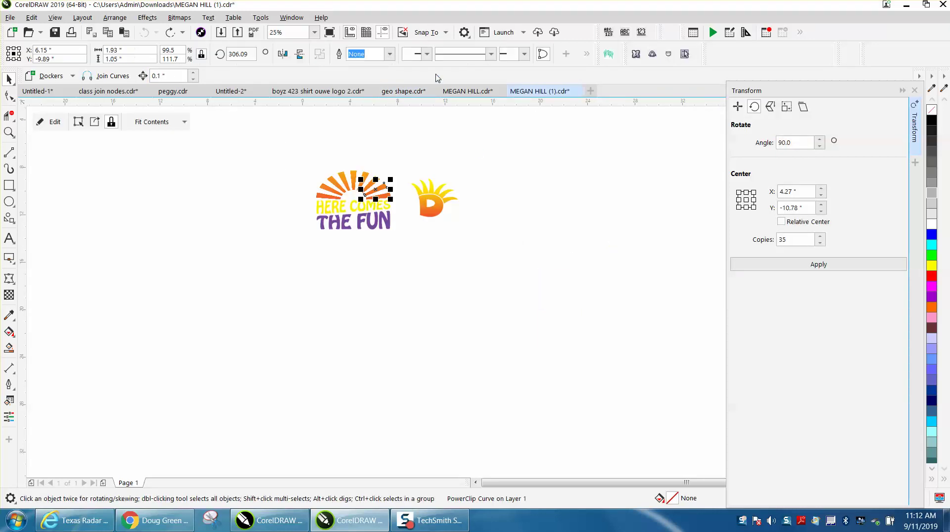
{"action": "left_click", "coordinate": [402, 95]}
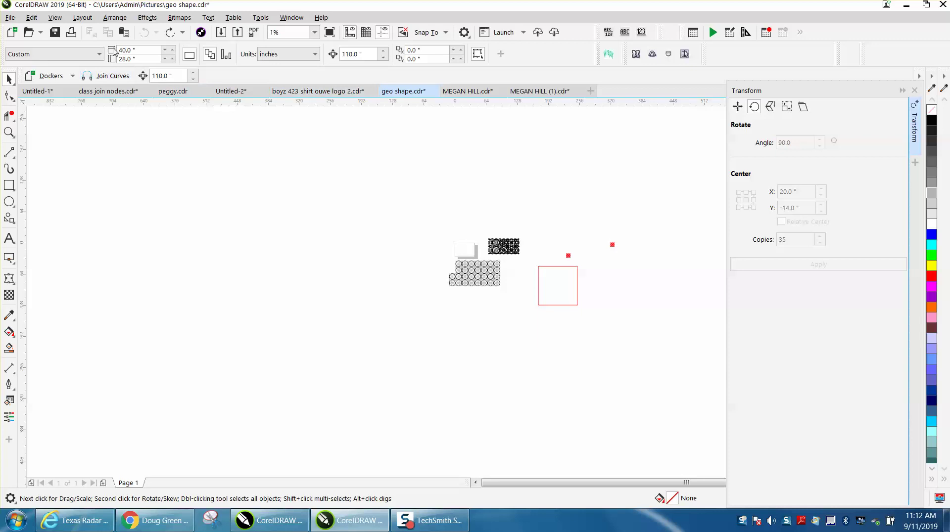
{"action": "left_click", "coordinate": [52, 94]}
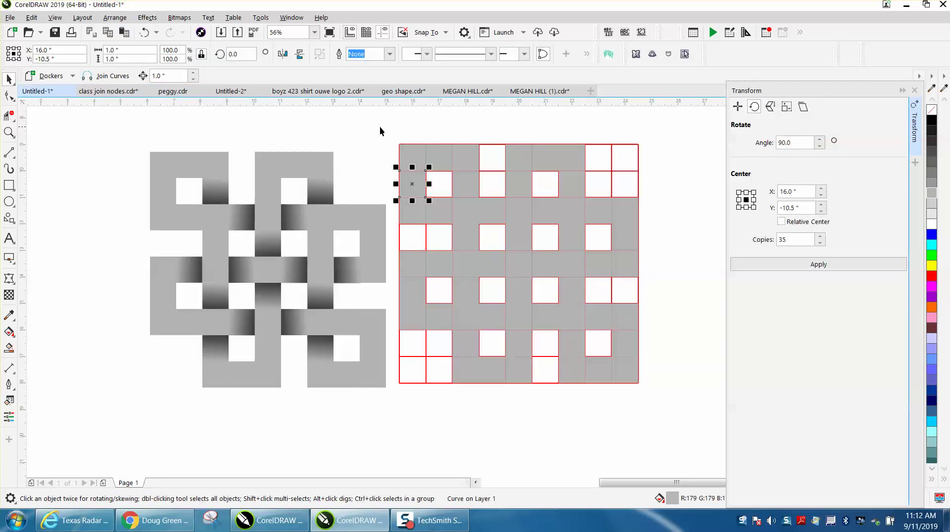
- Marquee-select the 55 gray grid pieces, weld them into one curve, then deselect
{"action": "left_click", "coordinate": [631, 149]}
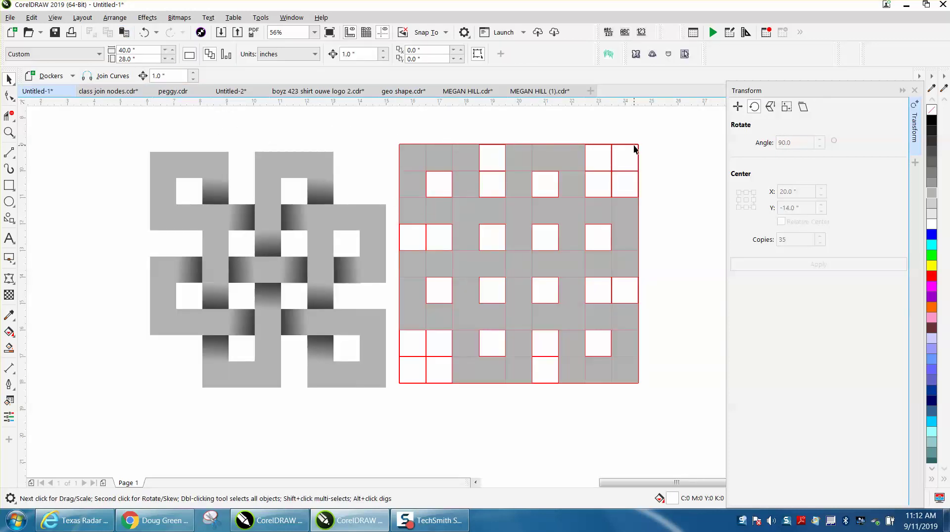
{"action": "left_click", "coordinate": [634, 148]}
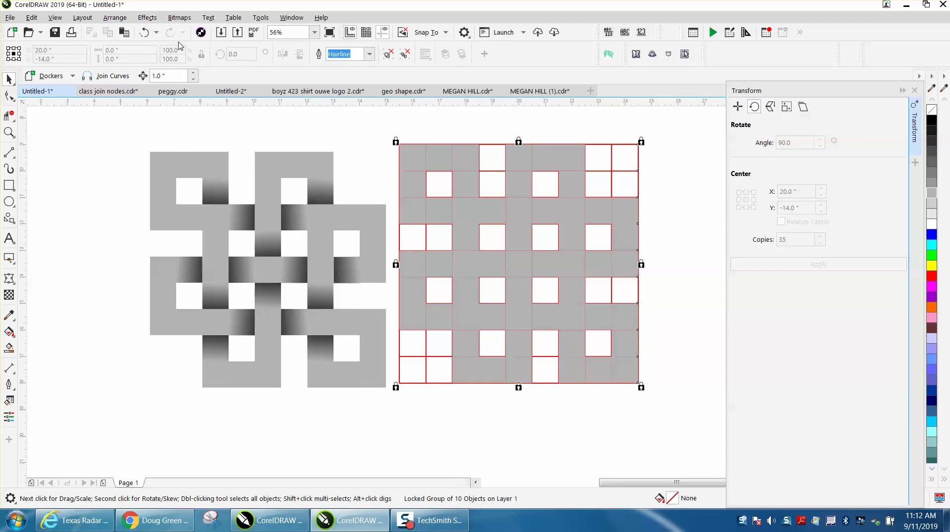
{"action": "left_click", "coordinate": [350, 114]}
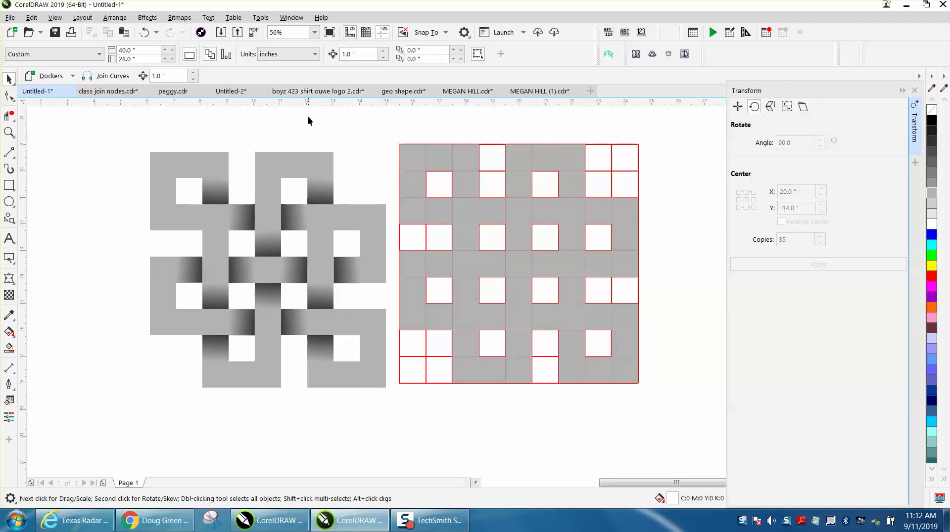
{"action": "left_click", "coordinate": [600, 149]}
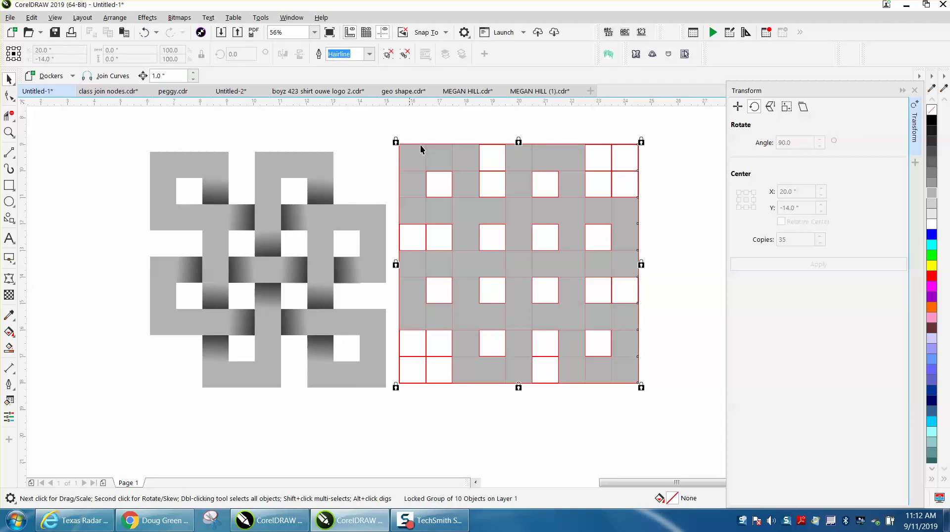
{"action": "left_click_drag", "start_coordinate": [387, 125], "coordinate": [513, 365]}
{"action": "left_click_drag", "start_coordinate": [637, 404], "coordinate": [651, 401]}
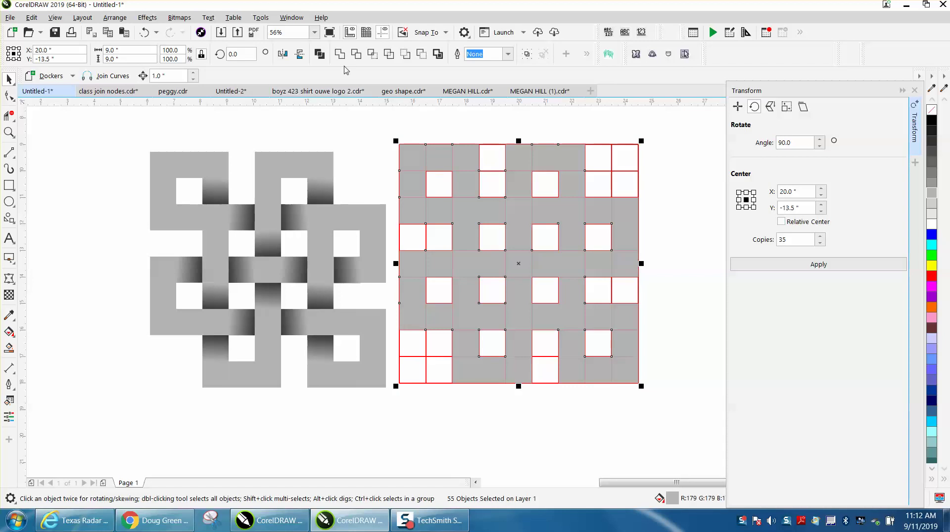
{"action": "left_click", "coordinate": [340, 53]}
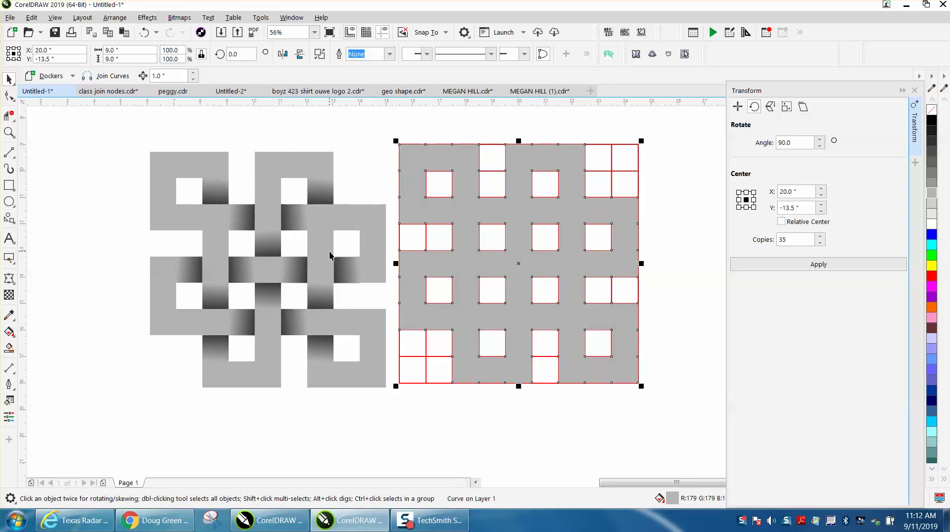
{"action": "left_click", "coordinate": [657, 170]}
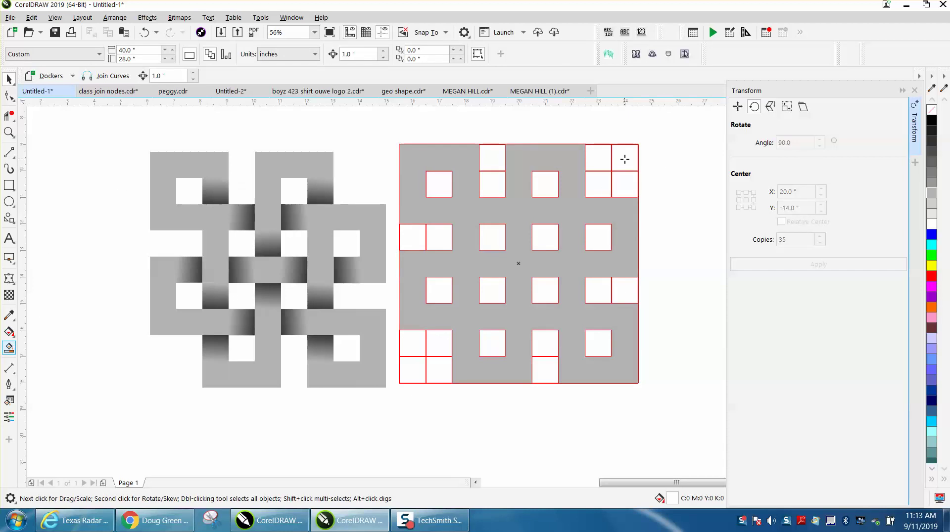
- Smart Fill the grid's top-right cell and move the new square just right of the grid
{"action": "left_click", "coordinate": [625, 159]}
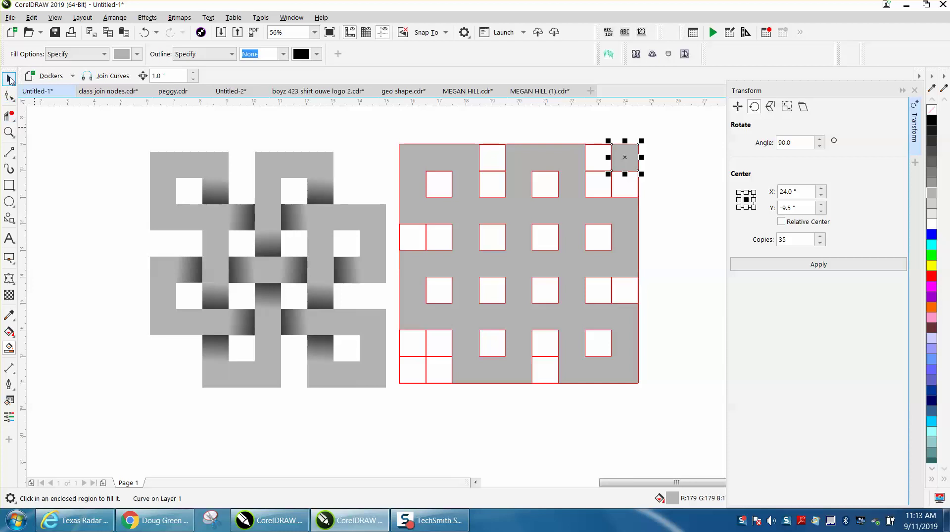
{"action": "left_click", "coordinate": [10, 80]}
{"action": "left_click", "coordinate": [625, 158]}
{"action": "left_click", "coordinate": [10, 80]}
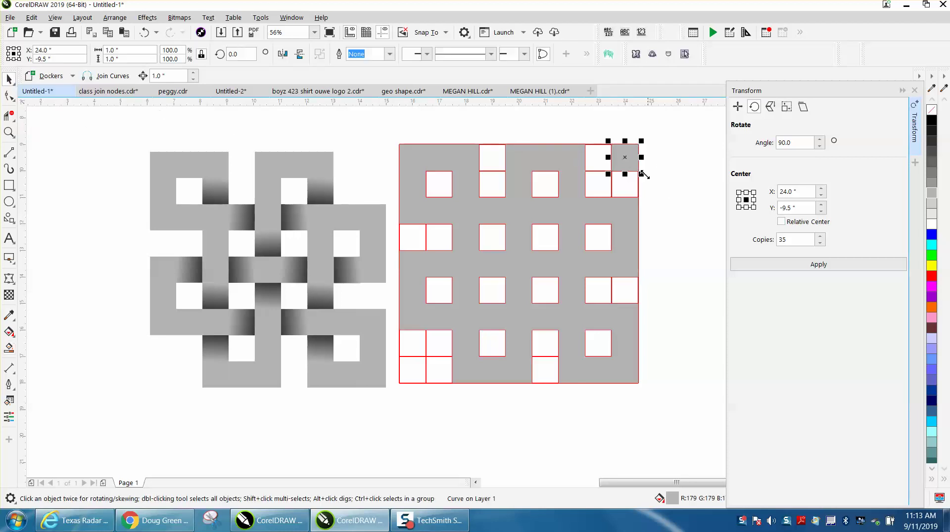
{"action": "left_click_drag", "start_coordinate": [625, 159], "coordinate": [667, 164]}
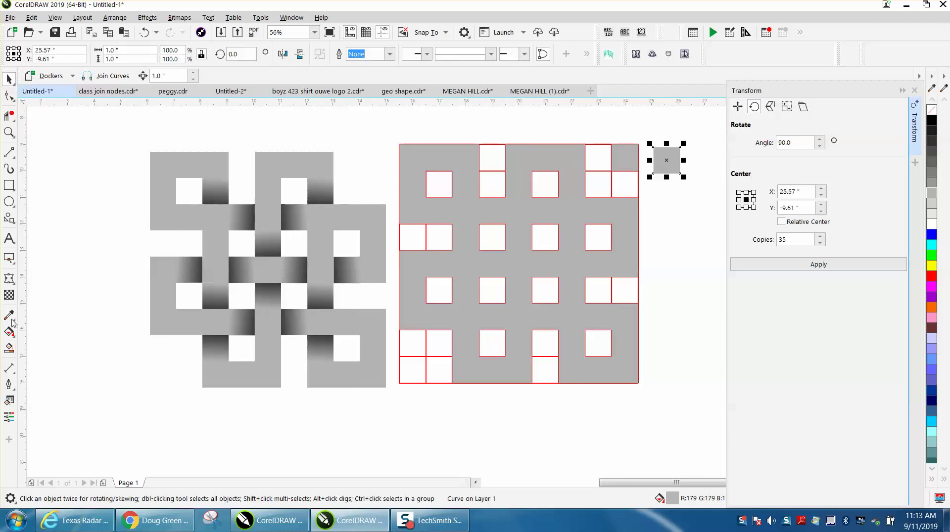
- Give the square a vertical linear fountain fill with a dark grey top colour
{"action": "left_click", "coordinate": [9, 339]}
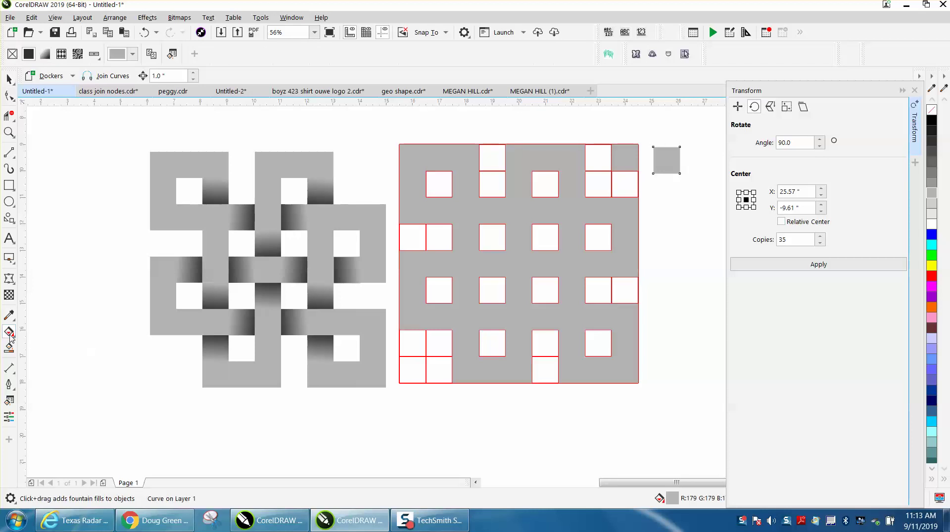
{"action": "left_click", "coordinate": [19, 341]}
{"action": "left_click", "coordinate": [30, 333]}
{"action": "left_click_drag", "start_coordinate": [666, 175], "coordinate": [666, 158]}
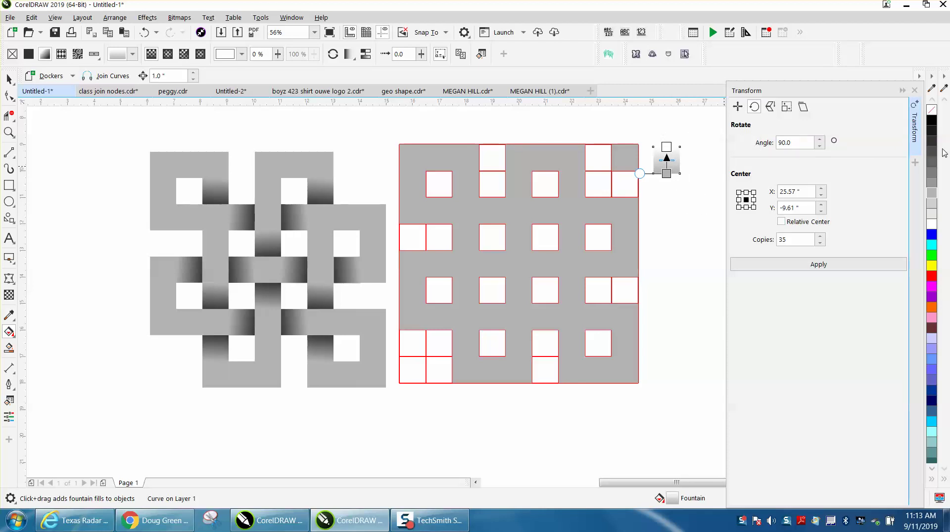
{"action": "left_click", "coordinate": [934, 156]}
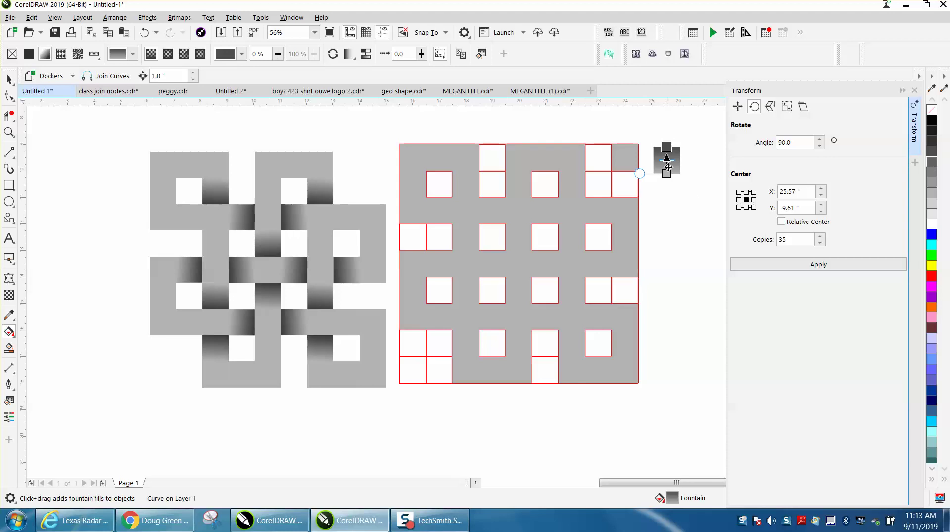
{"action": "left_click", "coordinate": [9, 133]}
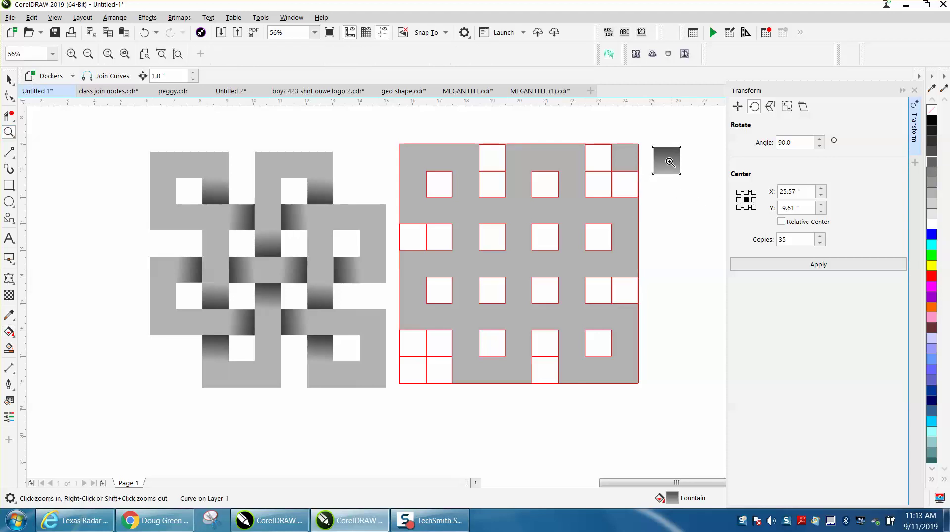
- Drag the gradient's dark top node above the square and raise its midpoint, then deselect
{"action": "left_click_drag", "start_coordinate": [646, 133], "coordinate": [704, 197]}
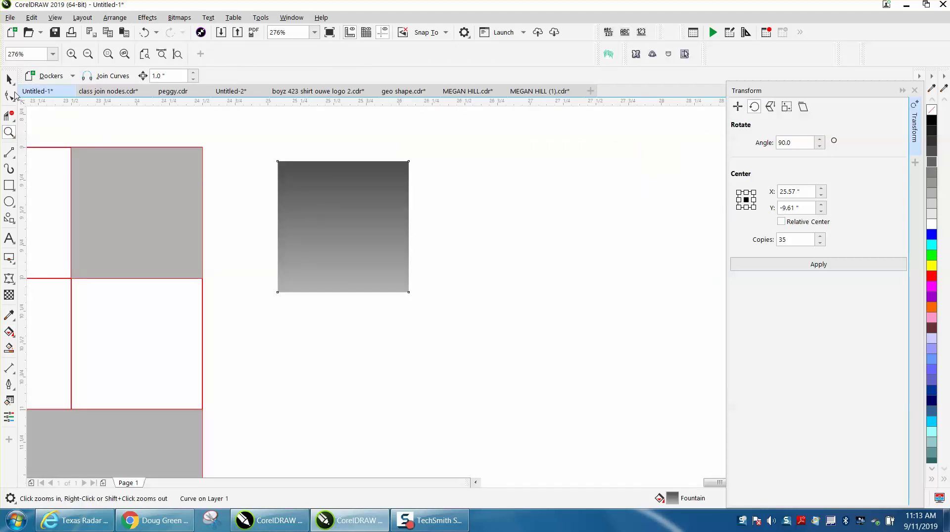
{"action": "left_click", "coordinate": [9, 348]}
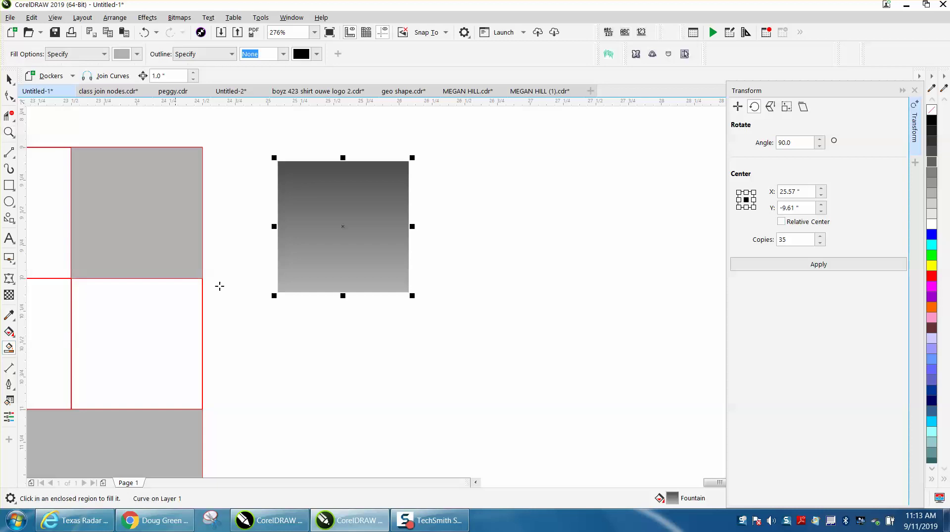
{"action": "left_click", "coordinate": [12, 332]}
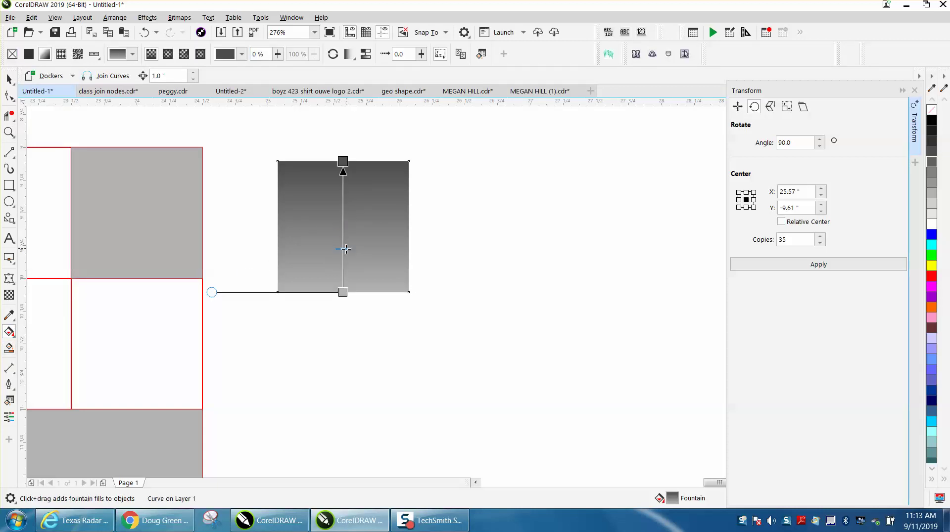
{"action": "left_click", "coordinate": [345, 247]}
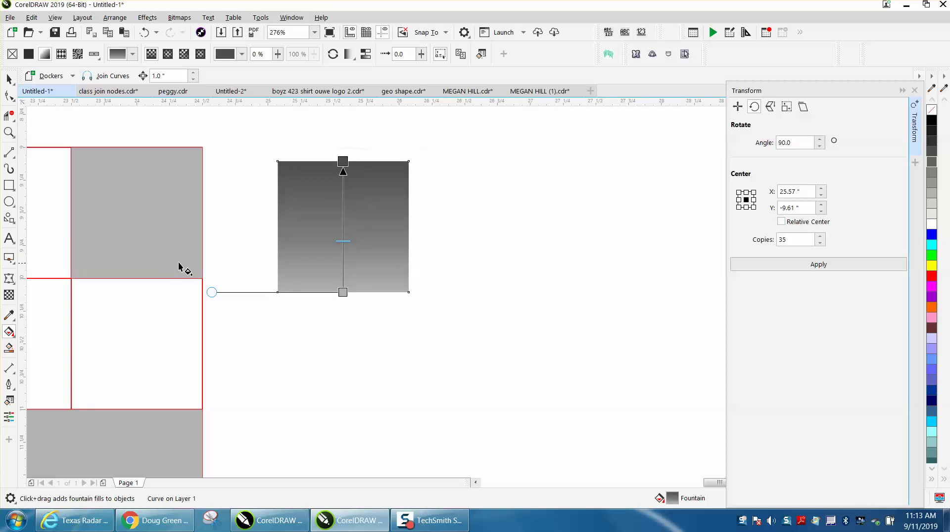
{"action": "left_click_drag", "start_coordinate": [343, 161], "coordinate": [344, 140]}
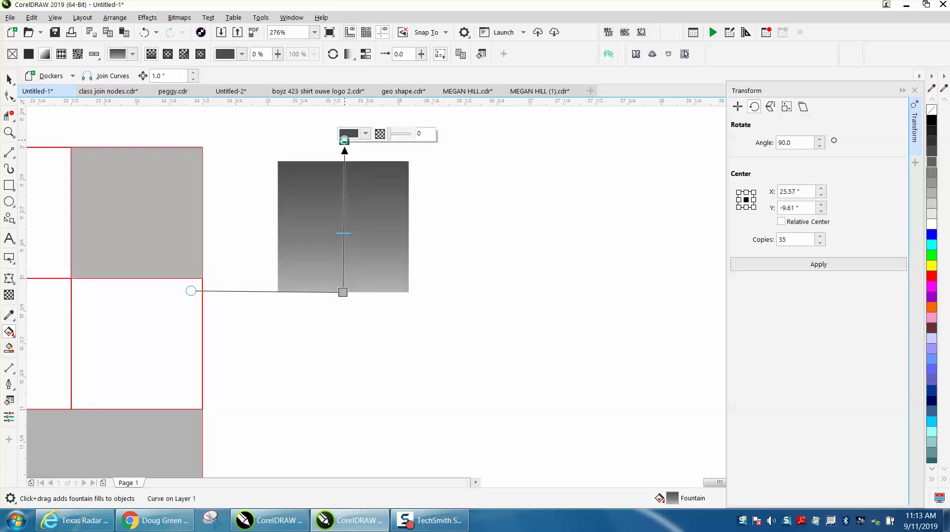
{"action": "left_click_drag", "start_coordinate": [347, 216], "coordinate": [344, 206]}
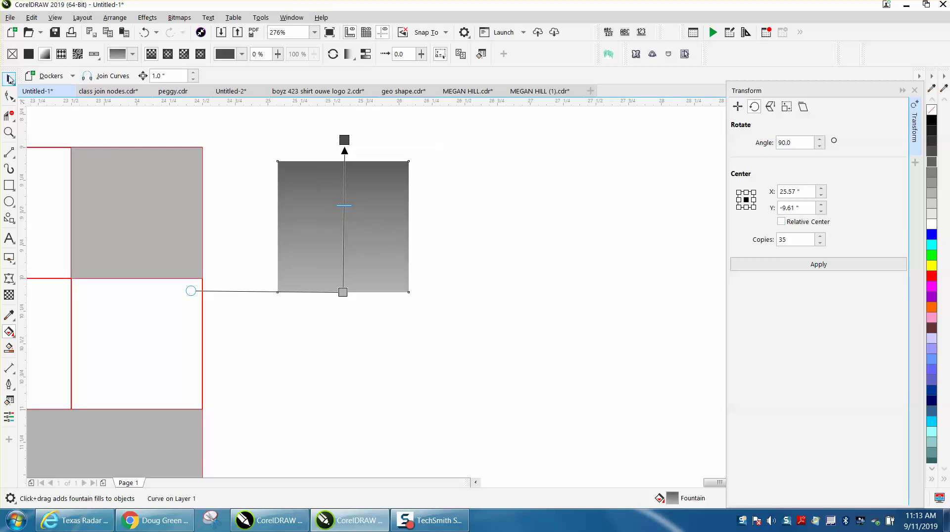
{"action": "left_click", "coordinate": [9, 79]}
{"action": "left_click", "coordinate": [473, 206]}
{"action": "scroll", "coordinate": [479, 209], "scroll_direction": "down", "scroll_amount": 2}
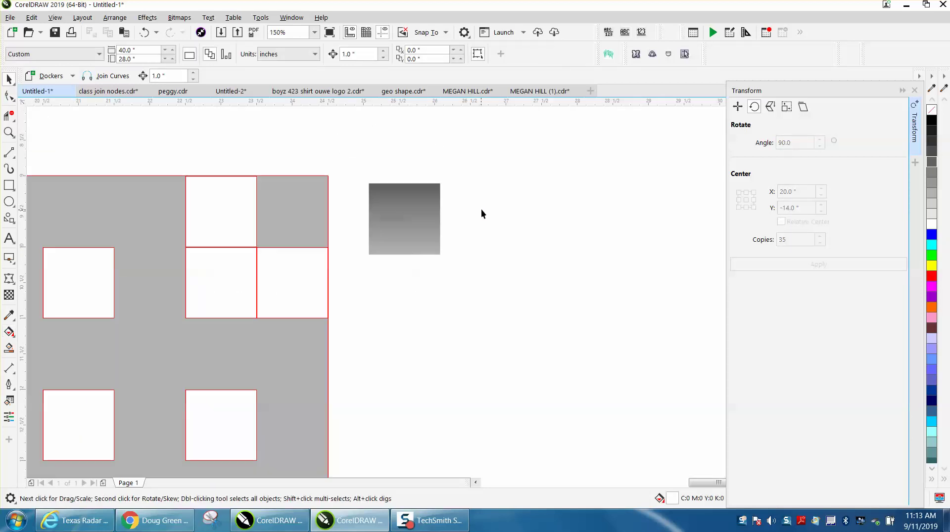
- Move the small gradient square up to sit just above the grid
{"action": "scroll", "coordinate": [481, 213], "scroll_direction": "down", "scroll_amount": 3}
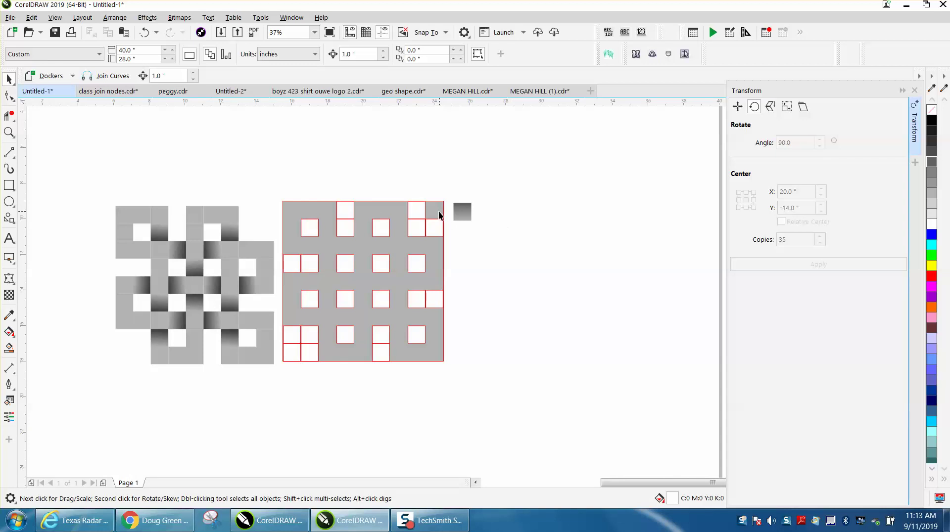
{"action": "left_click", "coordinate": [455, 206]}
{"action": "left_click", "coordinate": [475, 203]}
{"action": "left_click", "coordinate": [323, 164]}
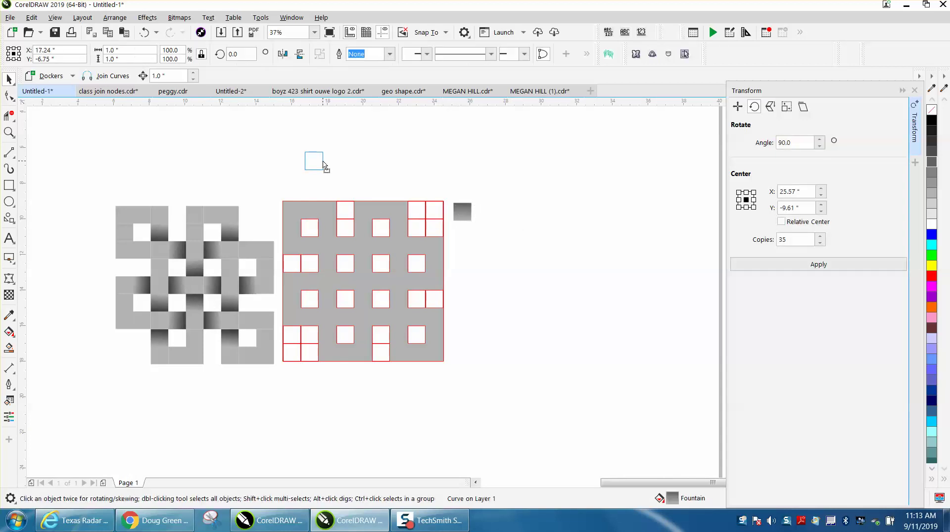
{"action": "left_click_drag", "start_coordinate": [324, 165], "coordinate": [322, 170]}
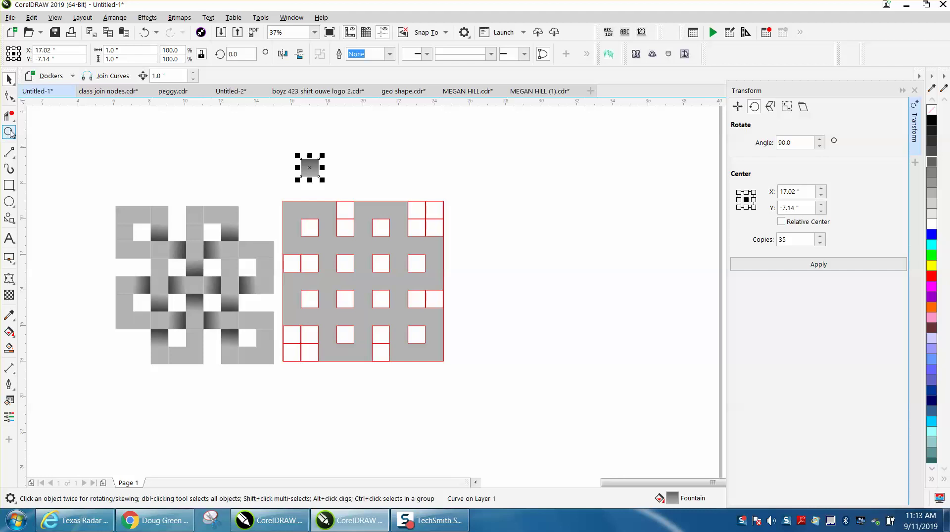
- Zoom in on the knot and rotate the gradient square 180° so its dark end faces down
{"action": "left_click", "coordinate": [9, 132]}
{"action": "left_click_drag", "start_coordinate": [99, 179], "coordinate": [586, 385]}
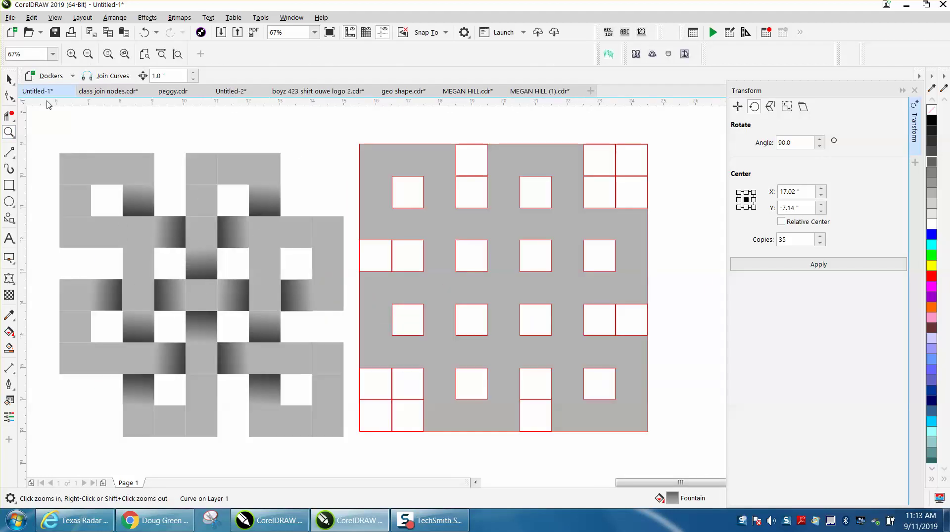
{"action": "left_click", "coordinate": [10, 79]}
{"action": "scroll", "coordinate": [392, 148], "scroll_direction": "down", "scroll_amount": 2}
{"action": "left_click", "coordinate": [399, 118]}
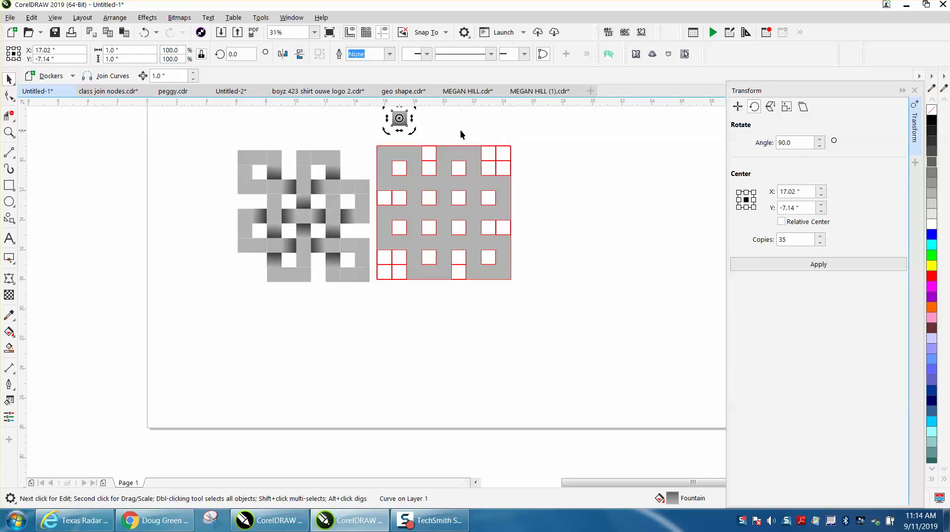
{"action": "mouse_move", "coordinate": [400, 119]}
{"action": "left_mouse_down"}
{"action": "mouse_move", "coordinate": [417, 165]}
{"action": "mouse_move", "coordinate": [434, 129]}
{"action": "mouse_move", "coordinate": [409, 142]}
{"action": "mouse_move", "coordinate": [415, 172]}
{"action": "mouse_move", "coordinate": [463, 203]}
{"action": "left_mouse_up"}
- Nudge the dark-bottomed gradient square between the second-row white openings and snap it flush to its neighbours
{"action": "left_click", "coordinate": [9, 132]}
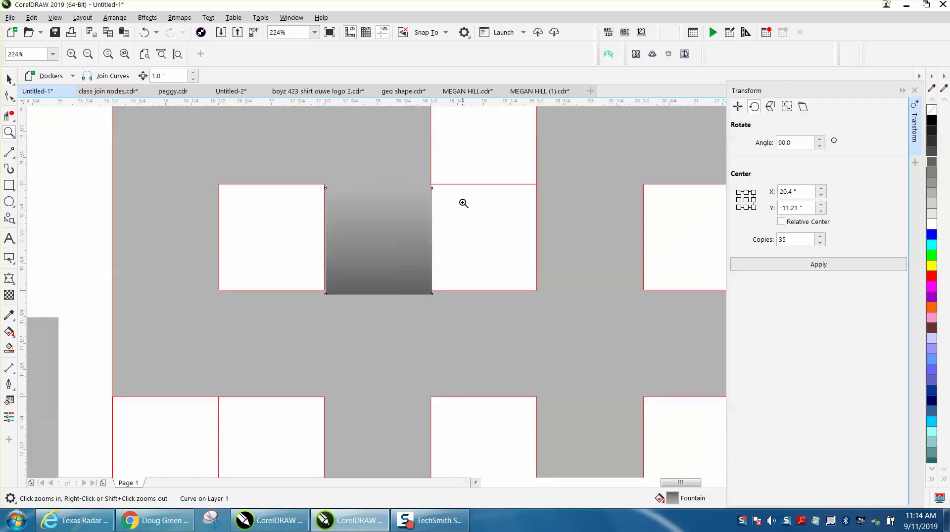
{"action": "left_click", "coordinate": [9, 79]}
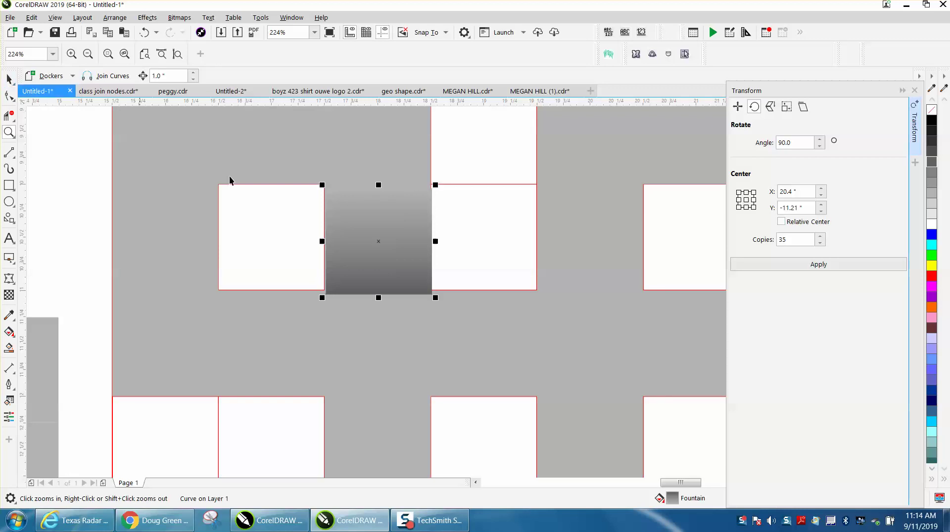
{"action": "left_click_drag", "start_coordinate": [374, 242], "coordinate": [371, 234]}
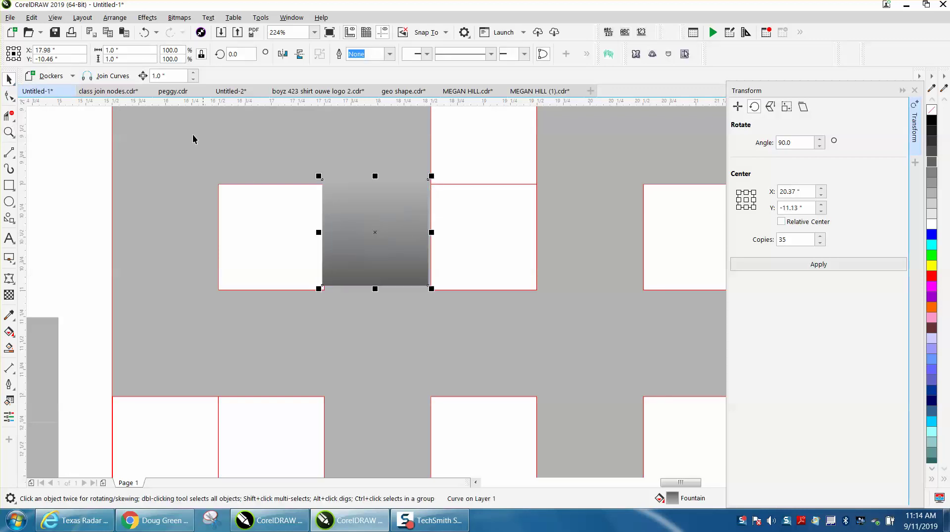
{"action": "left_click", "coordinate": [115, 17]}
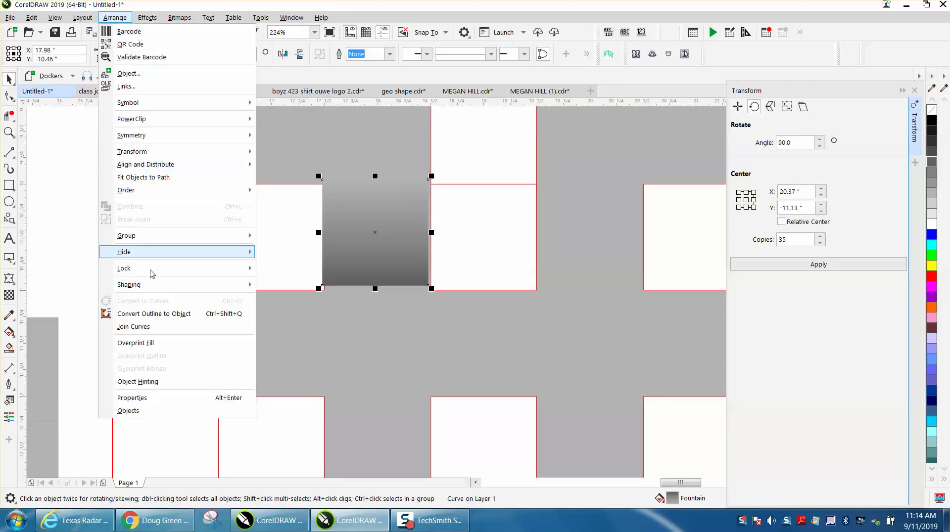
{"action": "mouse_move", "coordinate": [86, 21]}
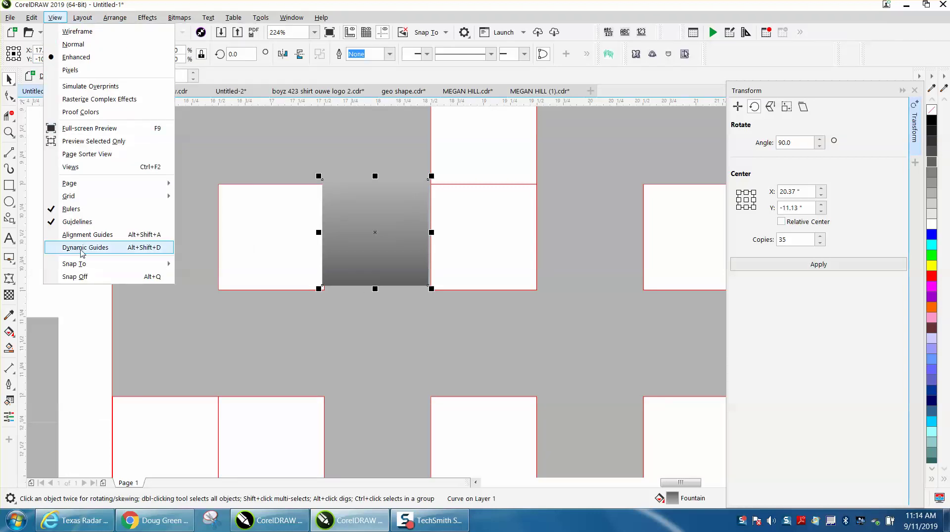
{"action": "mouse_move", "coordinate": [86, 272]}
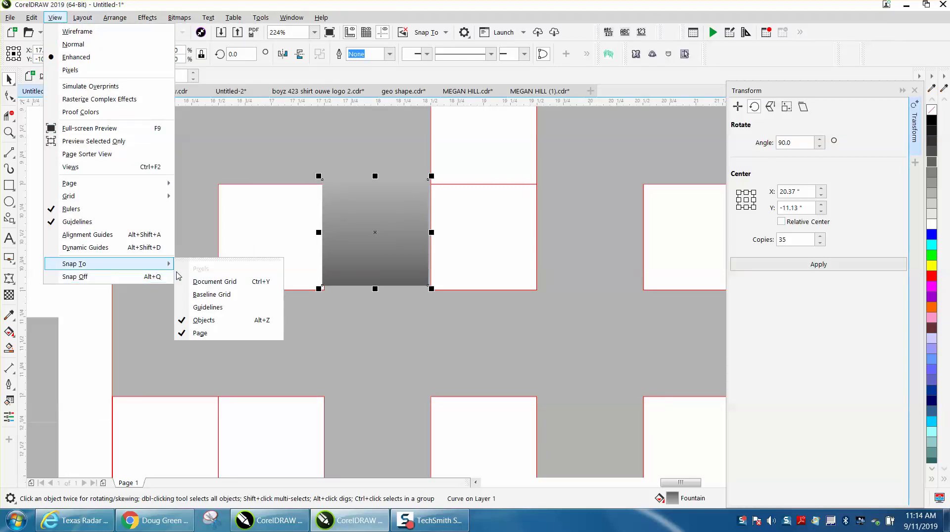
{"action": "left_click", "coordinate": [476, 124]}
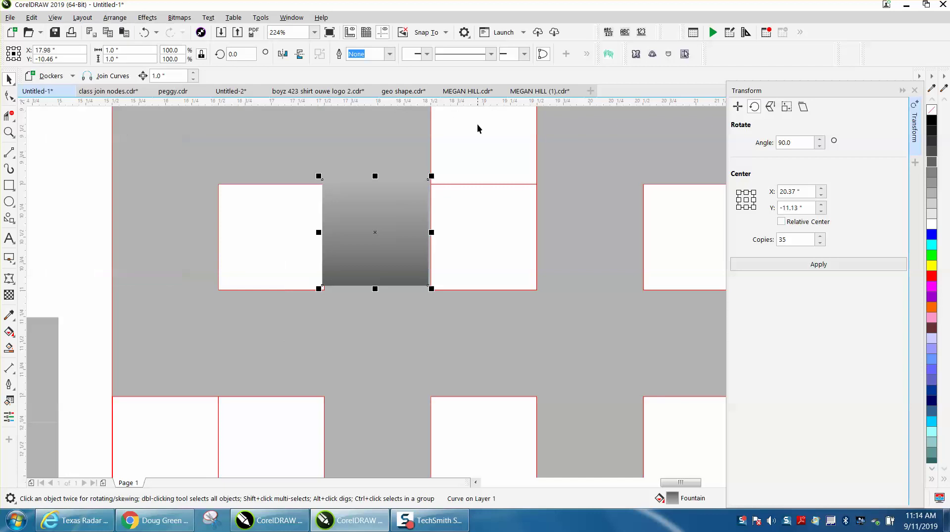
{"action": "left_click_drag", "start_coordinate": [393, 221], "coordinate": [396, 228]}
- Place two duplicates of the gradient square, each 4 inches further right
{"action": "scroll", "coordinate": [424, 193], "scroll_direction": "down", "scroll_amount": 2}
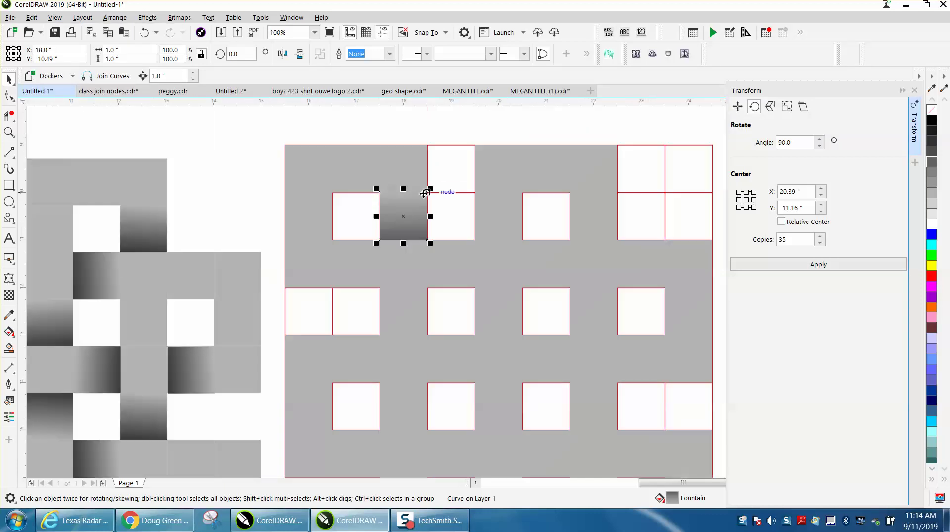
{"action": "scroll", "coordinate": [453, 164], "scroll_direction": "down", "scroll_amount": 1}
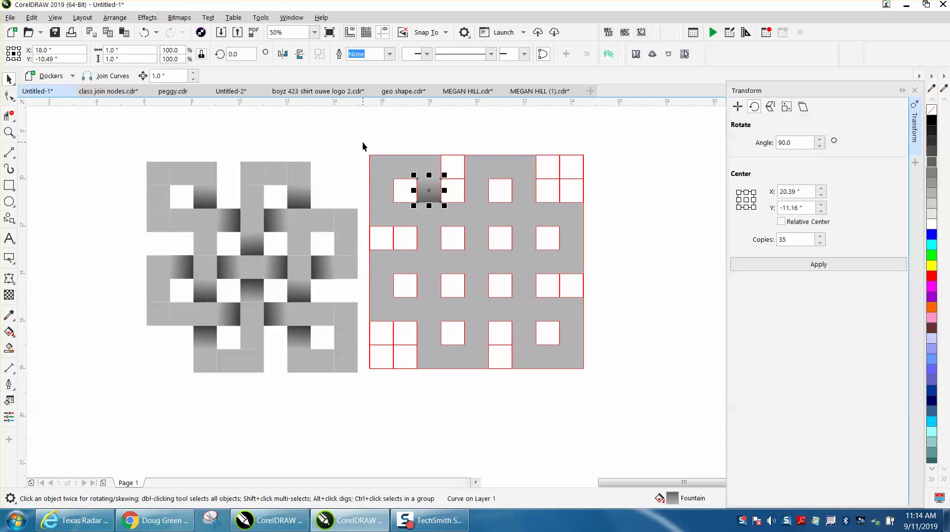
{"action": "key", "text": "Right"}
{"action": "key", "text": "Right"}
{"action": "key", "text": "Right"}
{"action": "key", "text": "Right"}
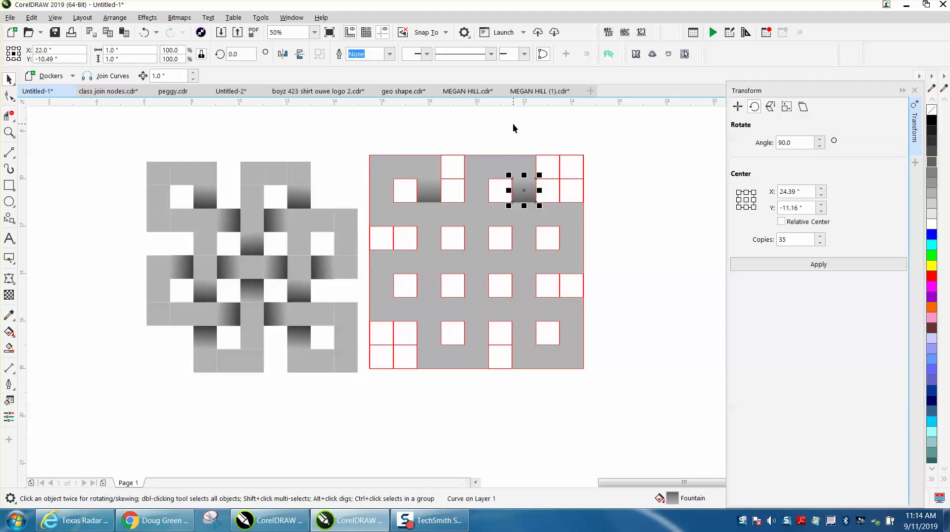
{"action": "key", "text": "Right"}
{"action": "key", "text": "Right"}
{"action": "key", "text": "Right"}
{"action": "key", "text": "Right"}
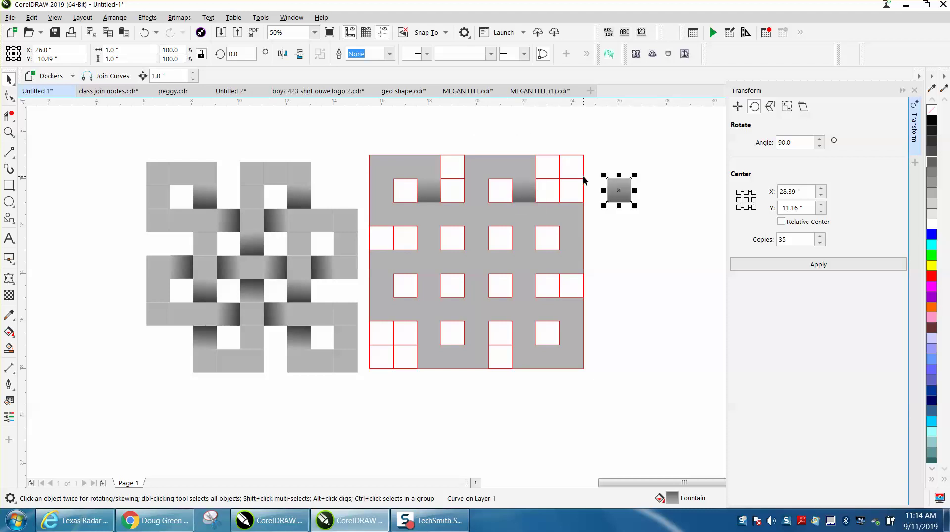
- Move the spare square into a middle-row gap and delete the stray copy below the grid
{"action": "left_click", "coordinate": [643, 202]}
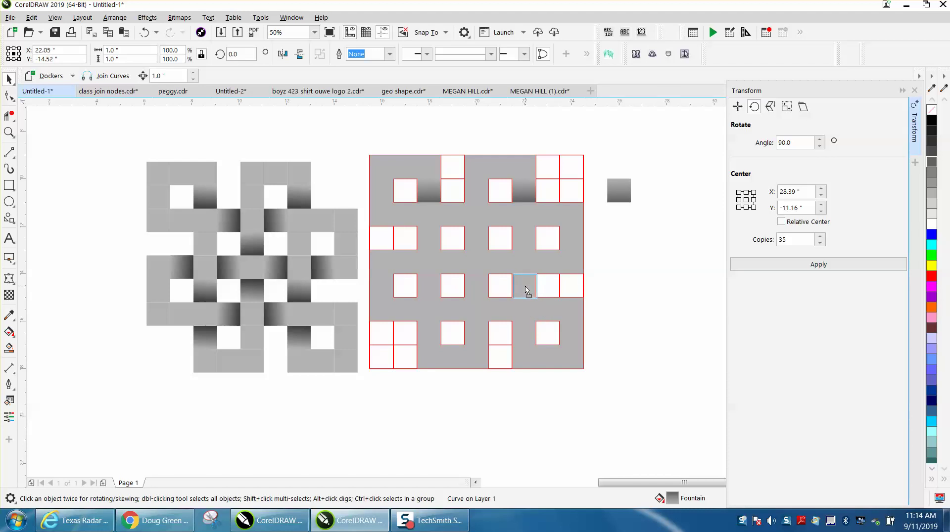
{"action": "left_click_drag", "start_coordinate": [619, 190], "coordinate": [524, 285]}
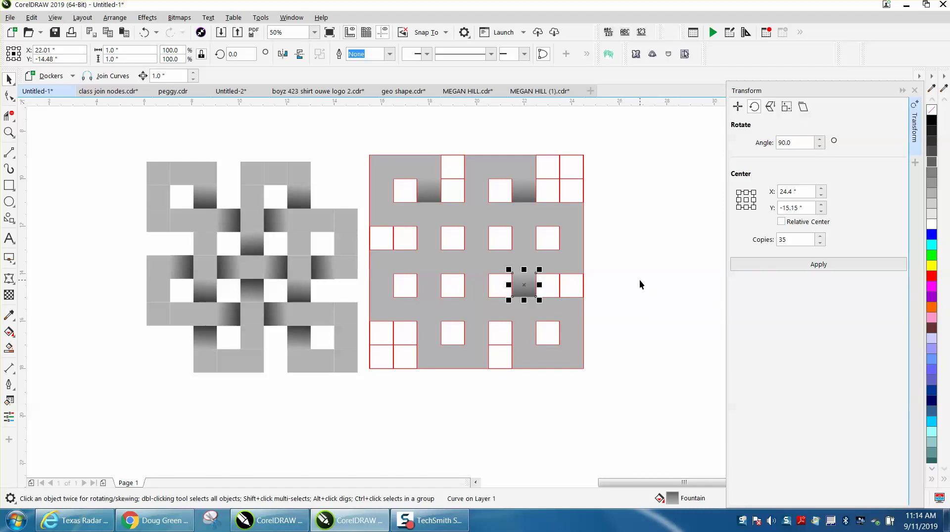
{"action": "key", "text": "Down"}
{"action": "key", "text": "Down"}
{"action": "key", "text": "Down"}
{"action": "key", "text": "Down"}
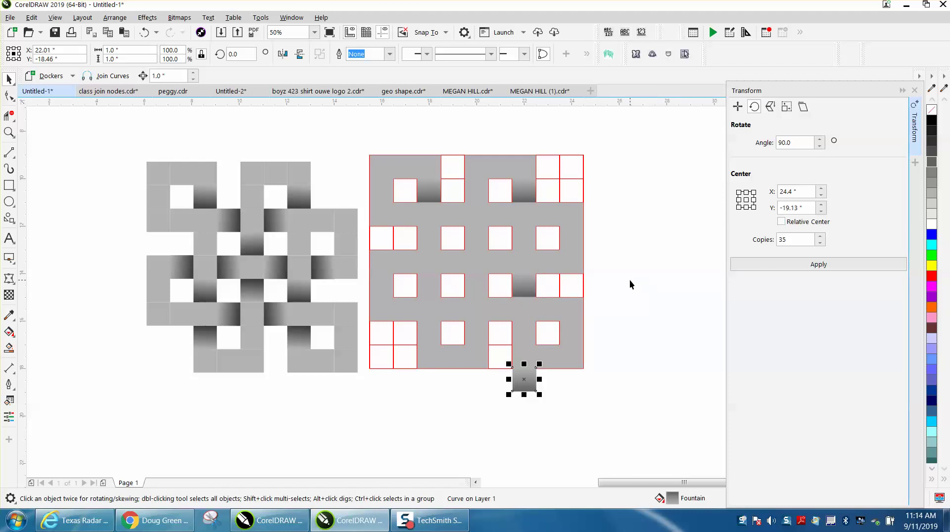
{"action": "key", "text": "Delete"}
{"action": "left_click", "coordinate": [532, 284]}
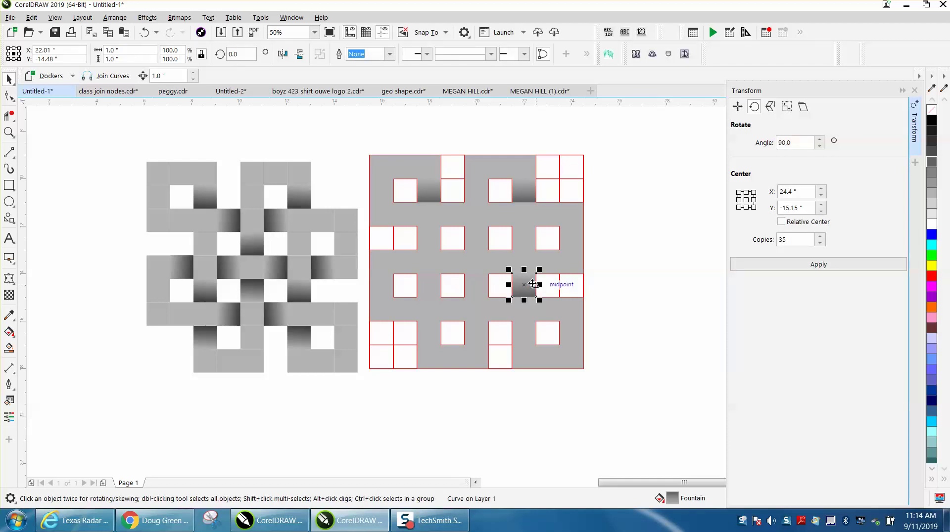
- Place two copies 4 inches left each, then flip one vertically into a lower-row gap
{"action": "key", "text": "Left"}
{"action": "key", "text": "Left"}
{"action": "key", "text": "Left"}
{"action": "key", "text": "Left"}
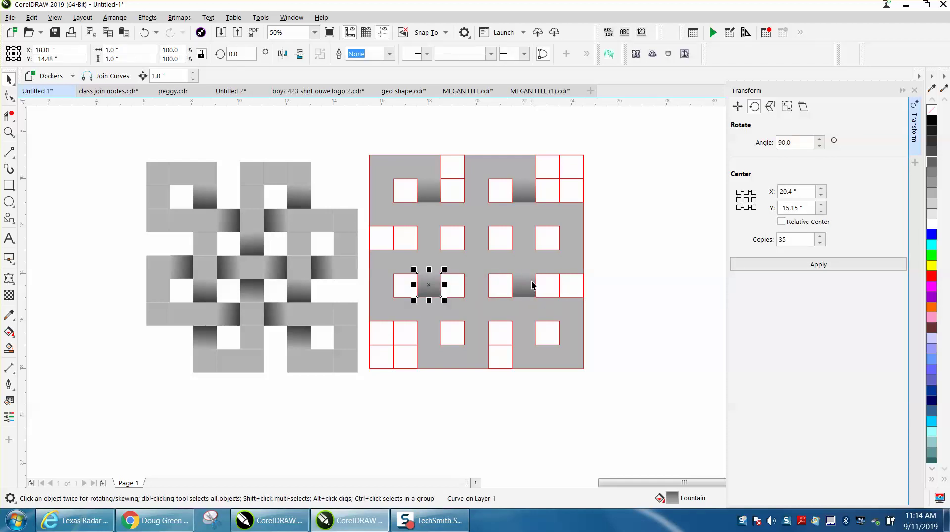
{"action": "key", "text": "Left"}
{"action": "key", "text": "Left"}
{"action": "key", "text": "Left"}
{"action": "key", "text": "Left"}
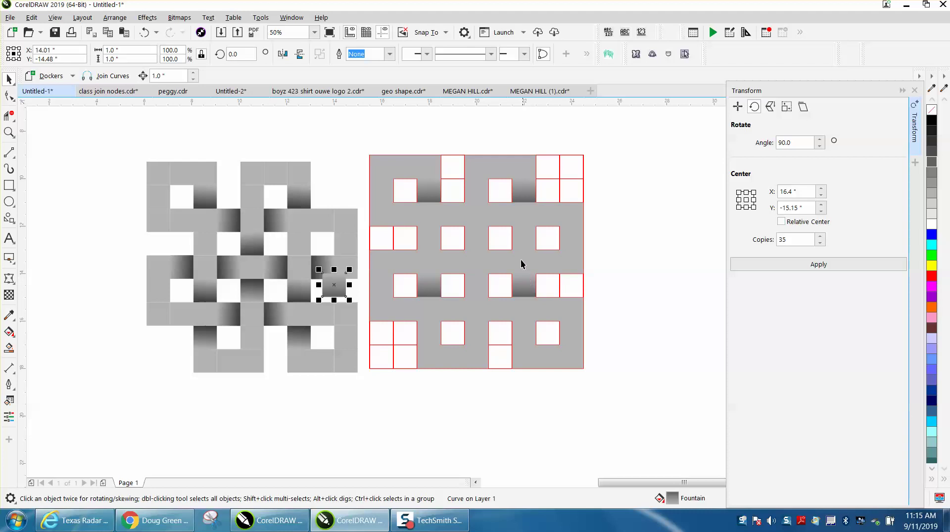
{"action": "left_click", "coordinate": [299, 55]}
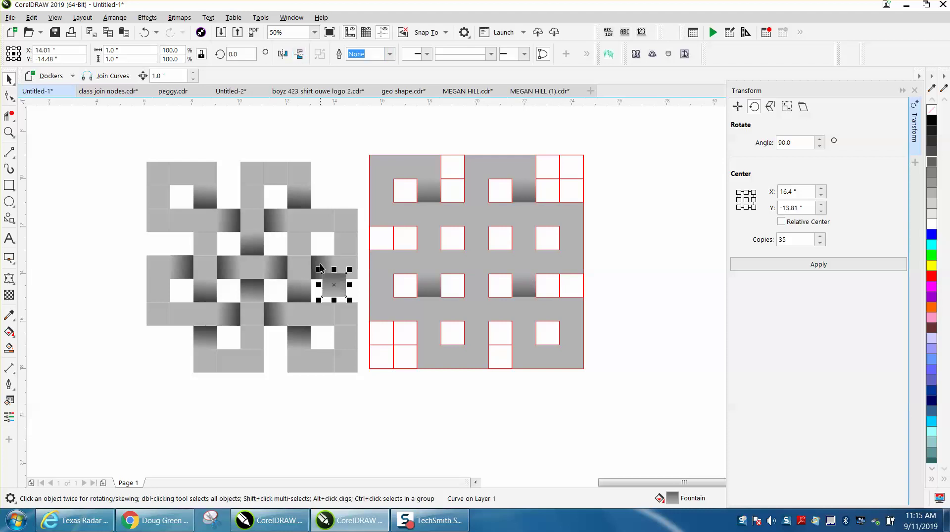
{"action": "left_click_drag", "start_coordinate": [335, 289], "coordinate": [430, 336]}
- Zoom in on the lower-row gap and snap the flipped square flush into it
{"action": "left_click", "coordinate": [8, 116]}
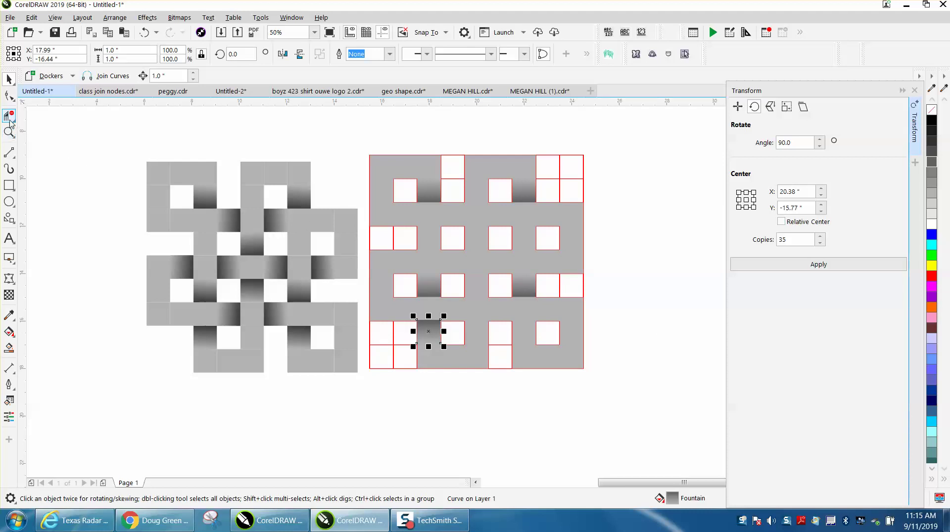
{"action": "left_click", "coordinate": [9, 132]}
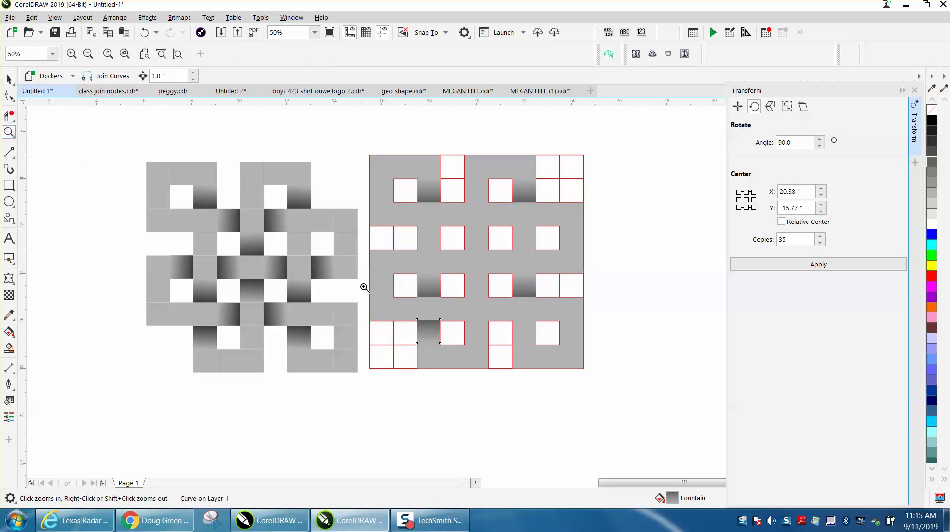
{"action": "left_click_drag", "start_coordinate": [394, 322], "coordinate": [513, 386]}
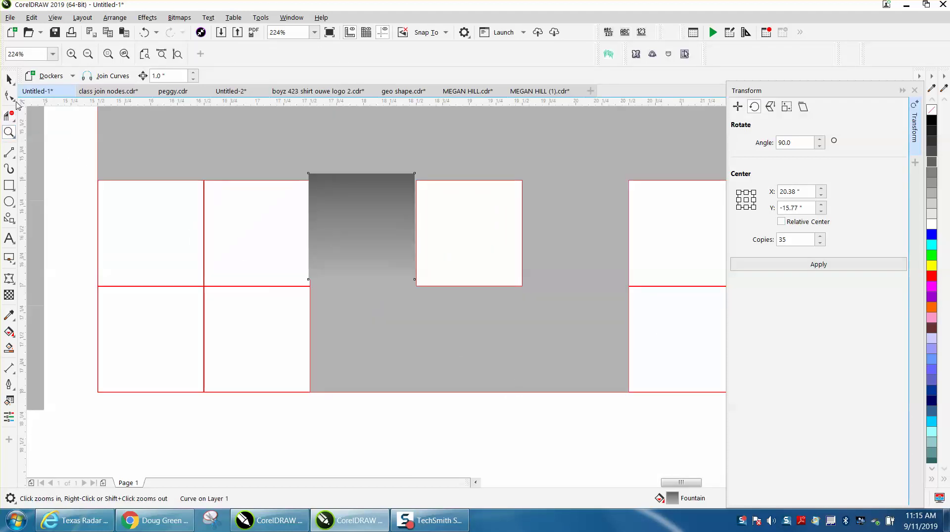
{"action": "left_click", "coordinate": [9, 79]}
{"action": "left_click_drag", "start_coordinate": [355, 232], "coordinate": [365, 238]}
- Place two more copies 4 inches right, leaving a spare square just right of the grid
{"action": "scroll", "coordinate": [496, 259], "scroll_direction": "down", "scroll_amount": 5}
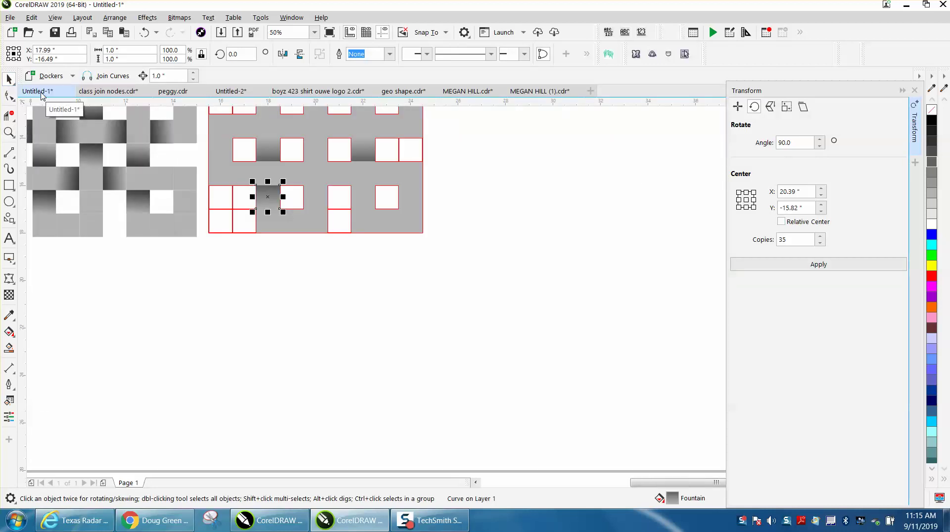
{"action": "key", "text": "Right"}
{"action": "key", "text": "Right"}
{"action": "key", "text": "Right"}
{"action": "key", "text": "Right"}
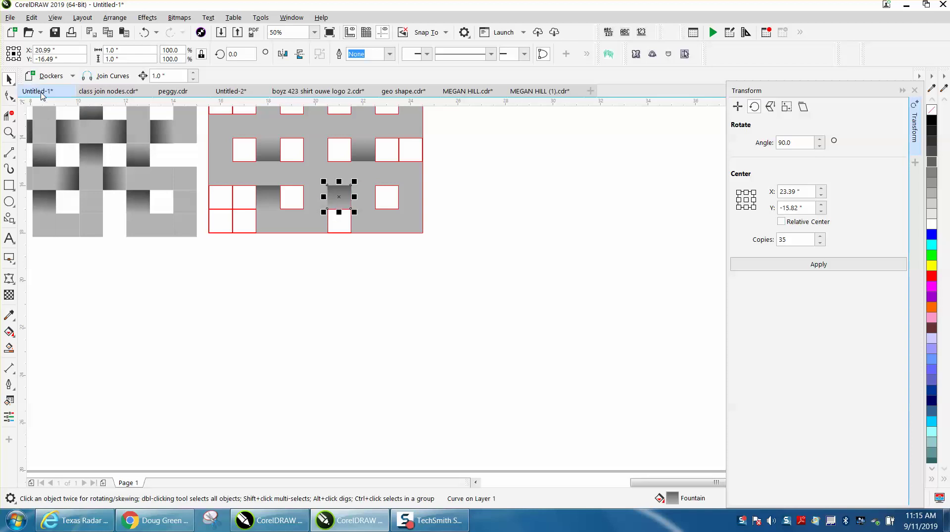
{"action": "scroll", "coordinate": [465, 277], "scroll_direction": "down", "scroll_amount": 2}
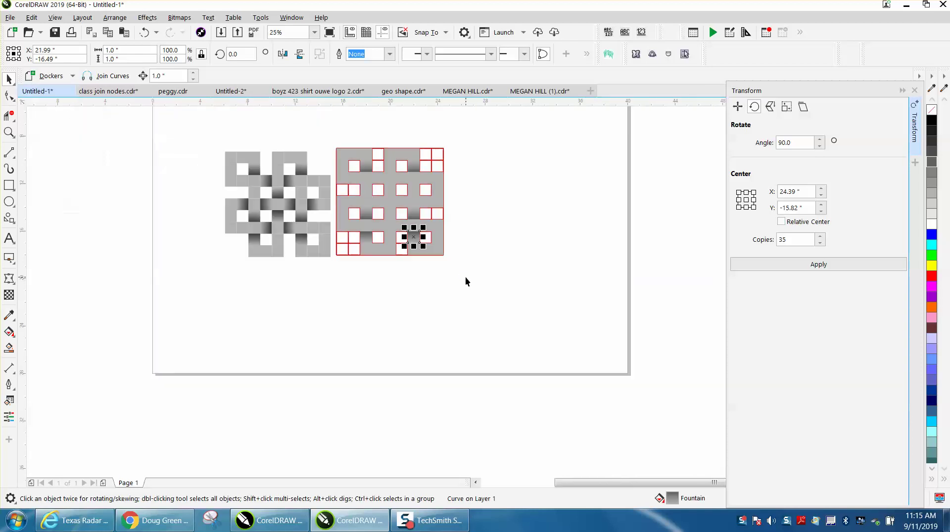
{"action": "key", "text": "Right"}
{"action": "key", "text": "Right"}
{"action": "key", "text": "Right"}
{"action": "key", "text": "Right"}
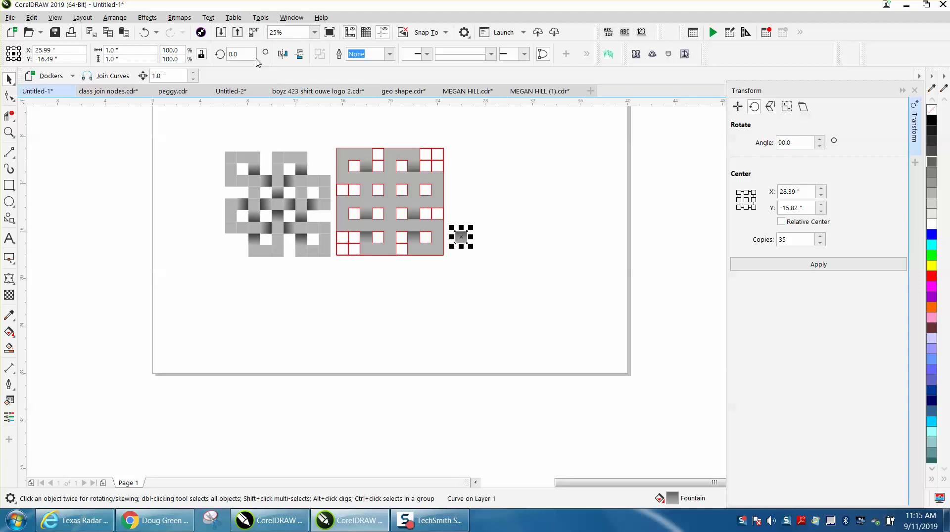
- Rotate the spare gradient square 90° and move it into a gap in the grid
{"action": "left_click_drag", "start_coordinate": [239, 54], "coordinate": [214, 53]}
{"action": "type", "text": "90"}
{"action": "key", "text": "Return"}
{"action": "left_click", "coordinate": [9, 132]}
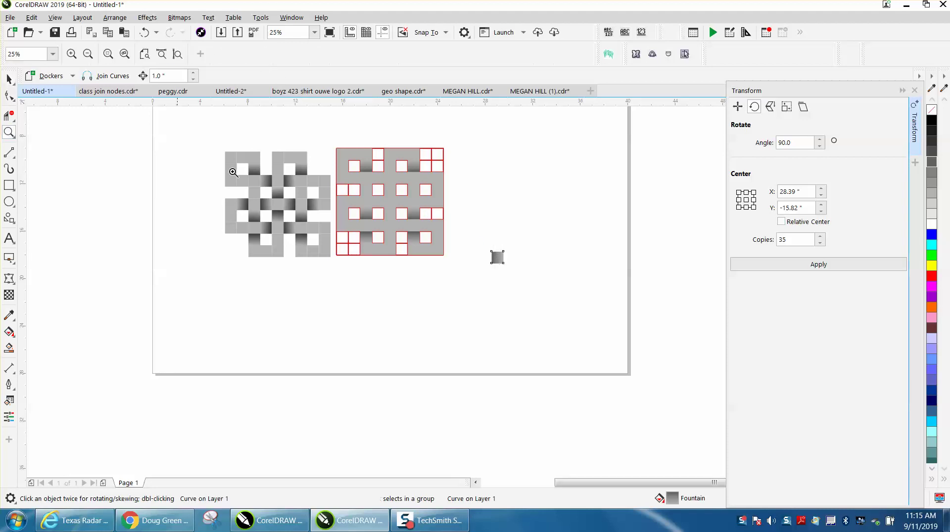
{"action": "left_click_drag", "start_coordinate": [230, 137], "coordinate": [528, 307]}
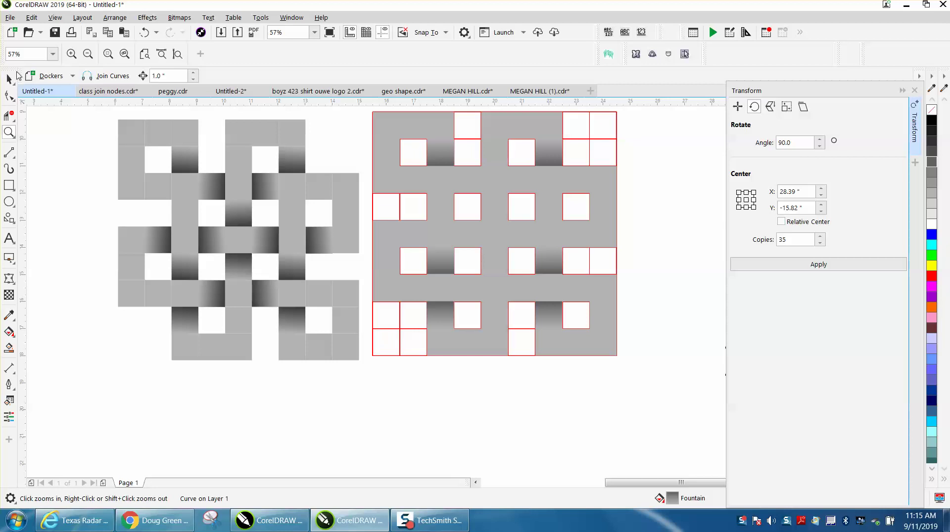
{"action": "right_click", "coordinate": [557, 238]}
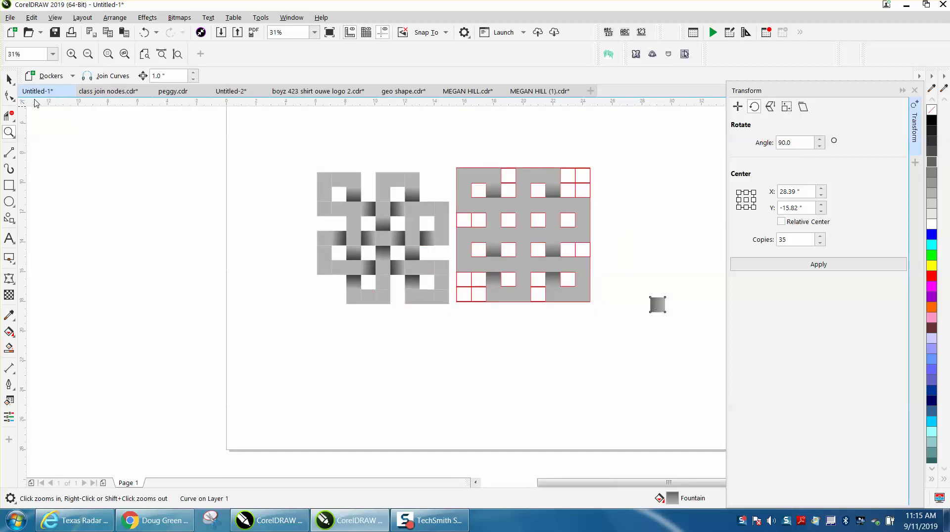
{"action": "left_click", "coordinate": [8, 79]}
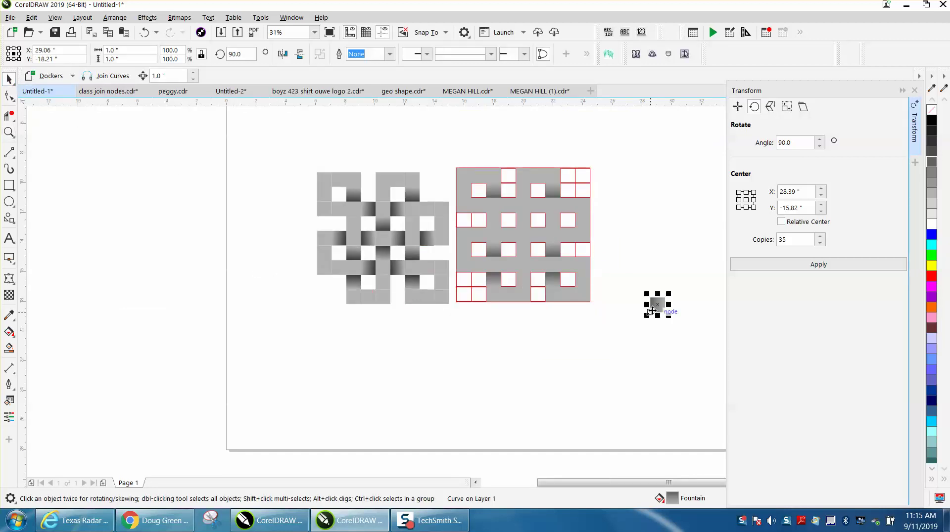
{"action": "left_click_drag", "start_coordinate": [652, 310], "coordinate": [537, 270]}
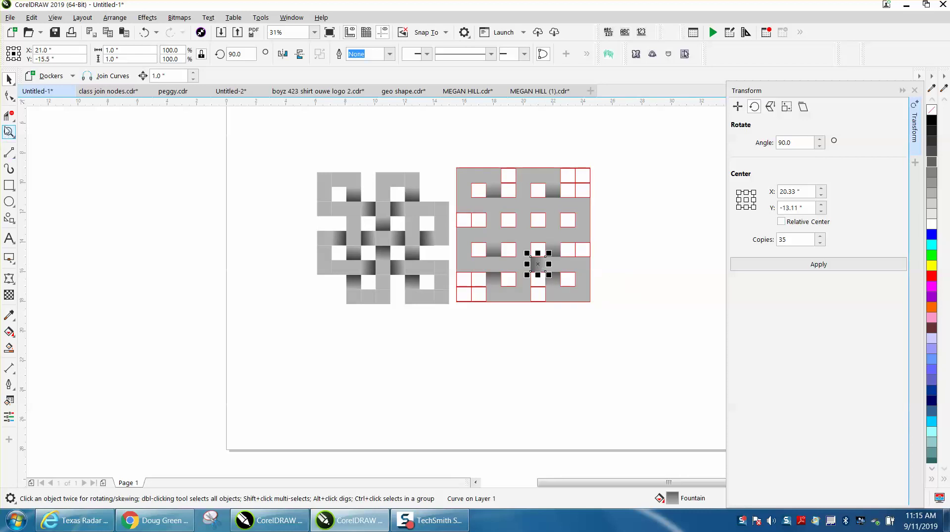
- Mirror the rotated square horizontally and nudge it left in 1-inch steps
{"action": "left_click", "coordinate": [9, 131]}
{"action": "left_click_drag", "start_coordinate": [309, 199], "coordinate": [627, 350]}
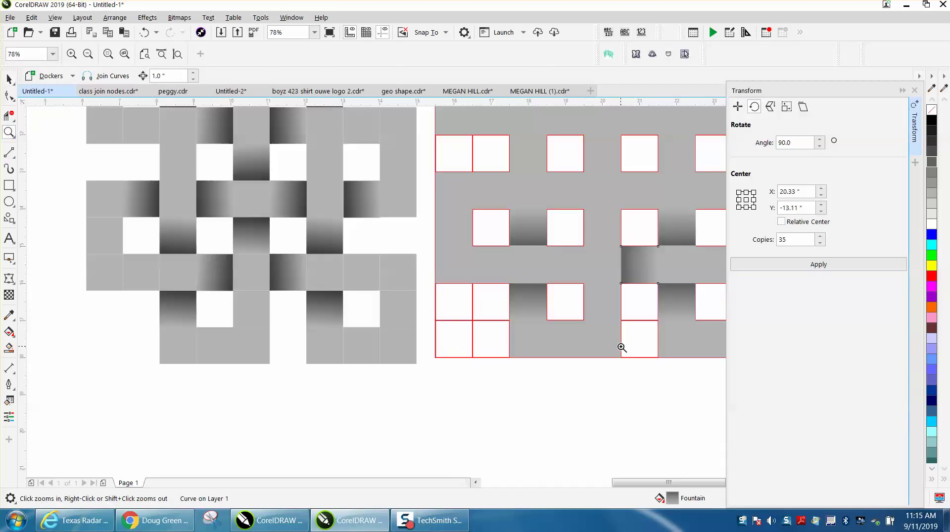
{"action": "left_click", "coordinate": [9, 79]}
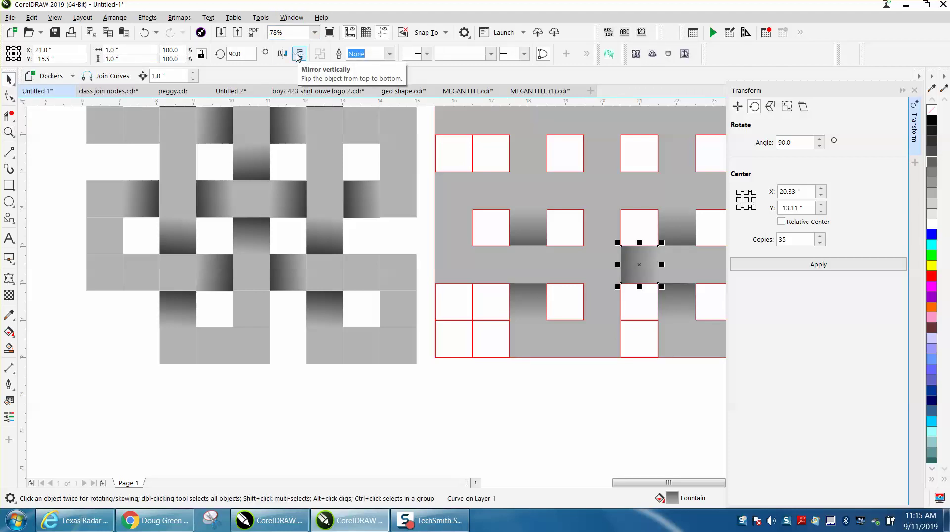
{"action": "left_click", "coordinate": [282, 54]}
{"action": "key", "text": "Left"}
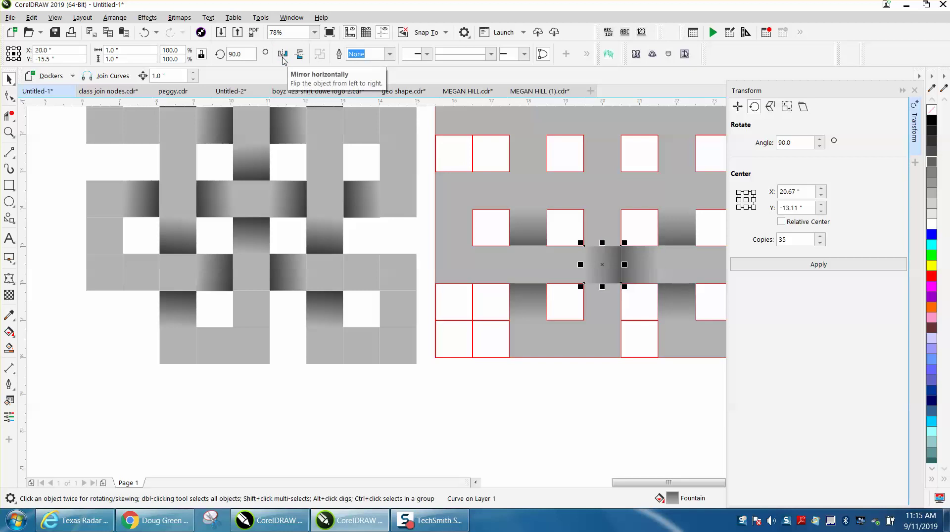
{"action": "key", "text": "Left"}
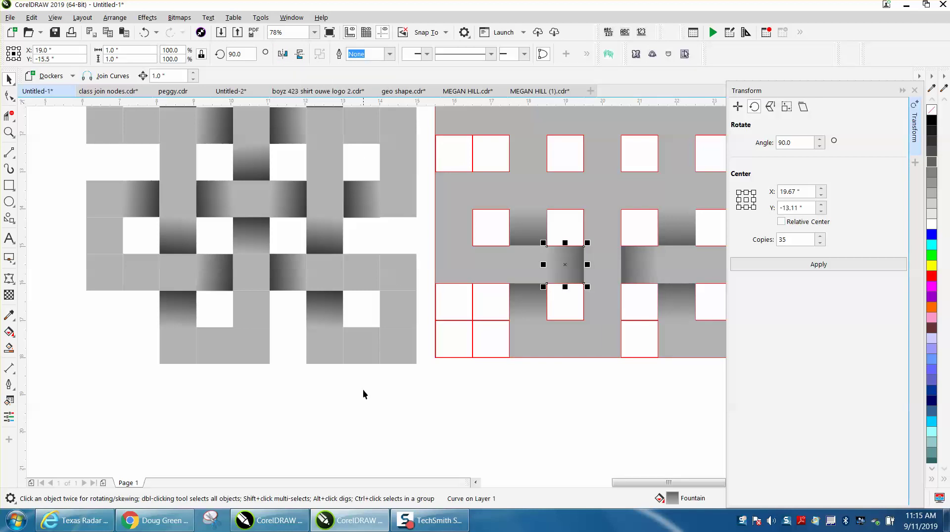
{"action": "scroll", "coordinate": [373, 376], "scroll_direction": "down", "scroll_amount": 2}
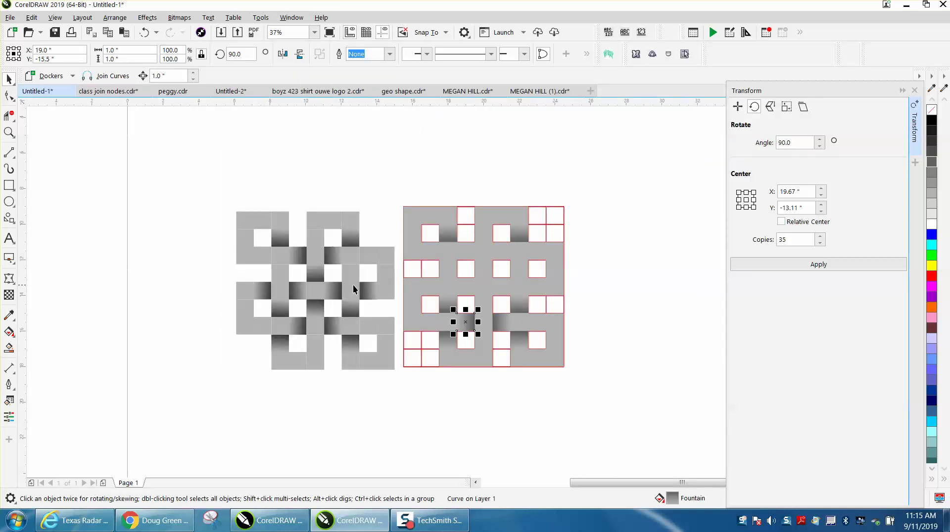
- Nudge the gradient square left, drag it up to the upper crossing, and fine-align it
{"action": "key", "text": "Left"}
{"action": "key", "text": "Left"}
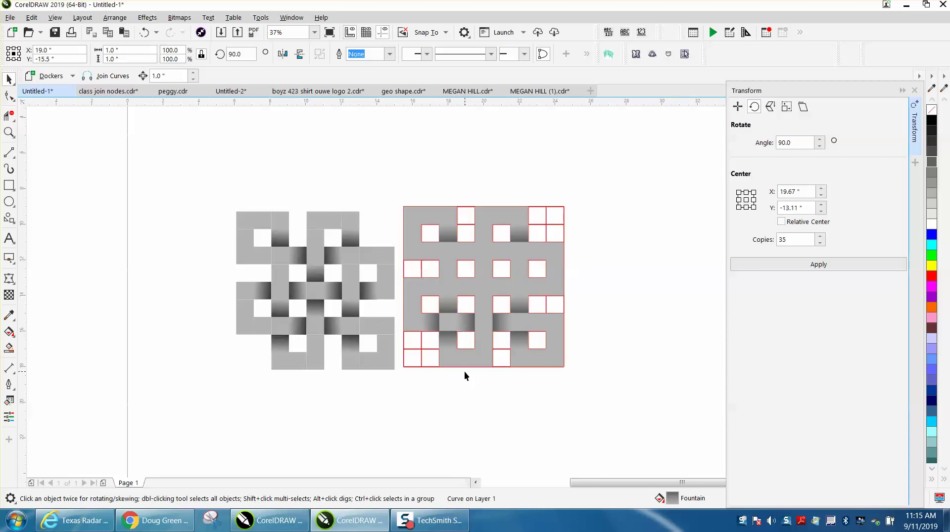
{"action": "left_click_drag", "start_coordinate": [432, 321], "coordinate": [469, 253]}
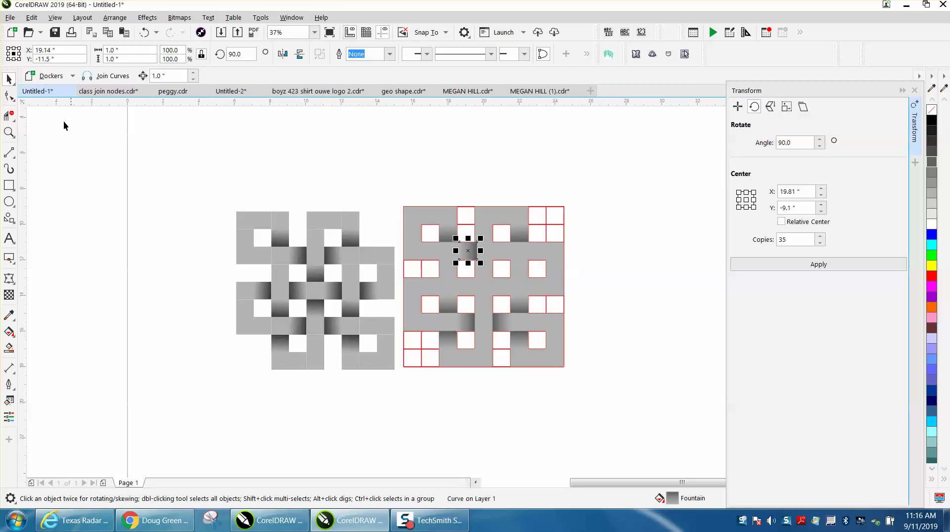
{"action": "left_click", "coordinate": [9, 133]}
{"action": "left_click", "coordinate": [453, 283]}
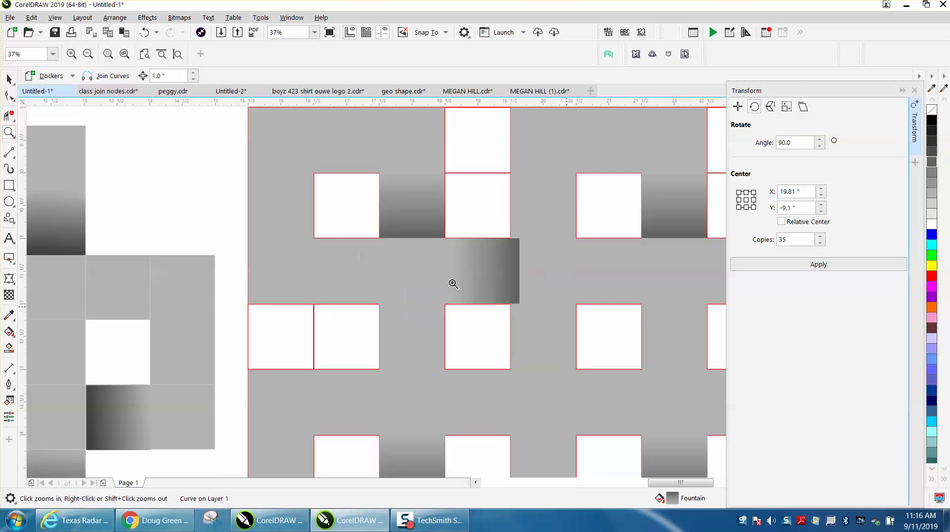
{"action": "left_click", "coordinate": [9, 80]}
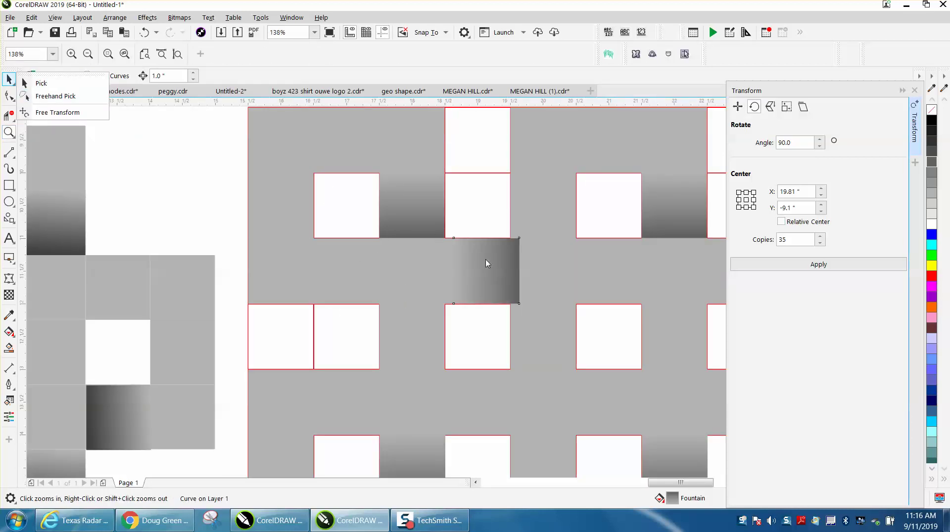
{"action": "left_click", "coordinate": [9, 79]}
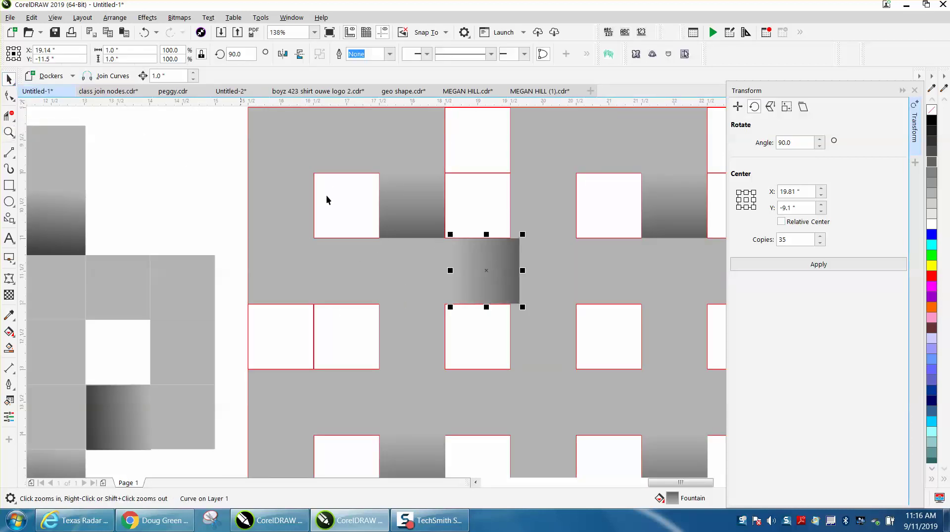
{"action": "scroll", "coordinate": [470, 267], "scroll_direction": "up", "scroll_amount": 3}
{"action": "left_click_drag", "start_coordinate": [470, 267], "coordinate": [462, 263]}
{"action": "scroll", "coordinate": [558, 208], "scroll_direction": "down", "scroll_amount": 5}
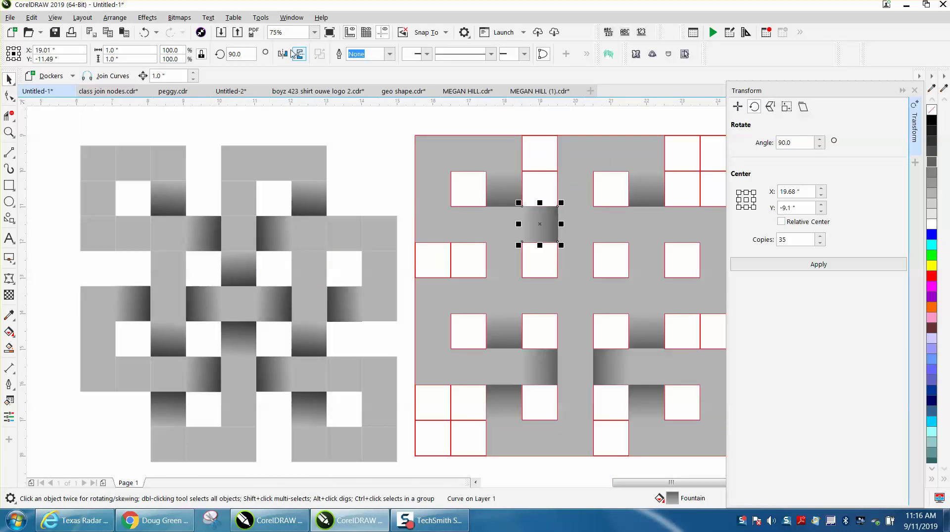
- Mirror the square's gradient horizontally, then nudge it right and drag it back two inches left
{"action": "left_click", "coordinate": [282, 54]}
{"action": "key", "text": "Right"}
{"action": "key", "text": "Right"}
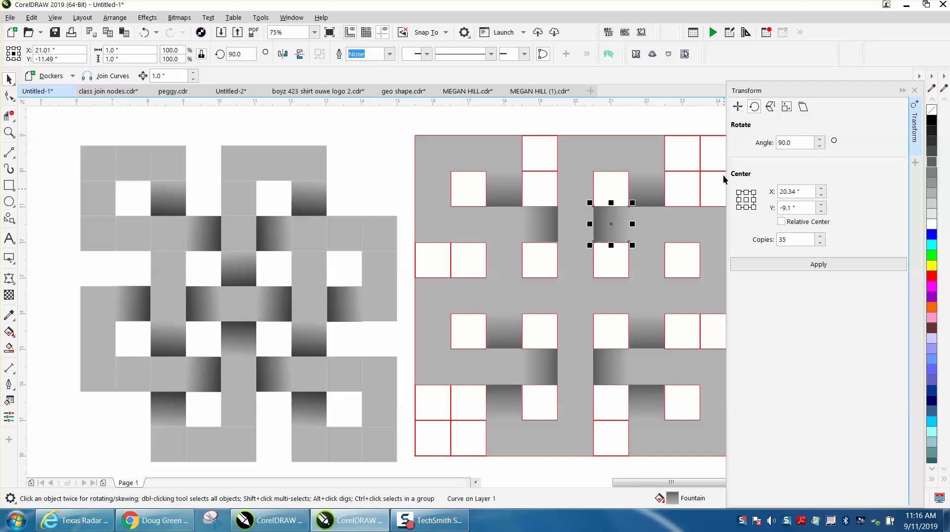
{"action": "left_click_drag", "start_coordinate": [607, 222], "coordinate": [537, 221]}
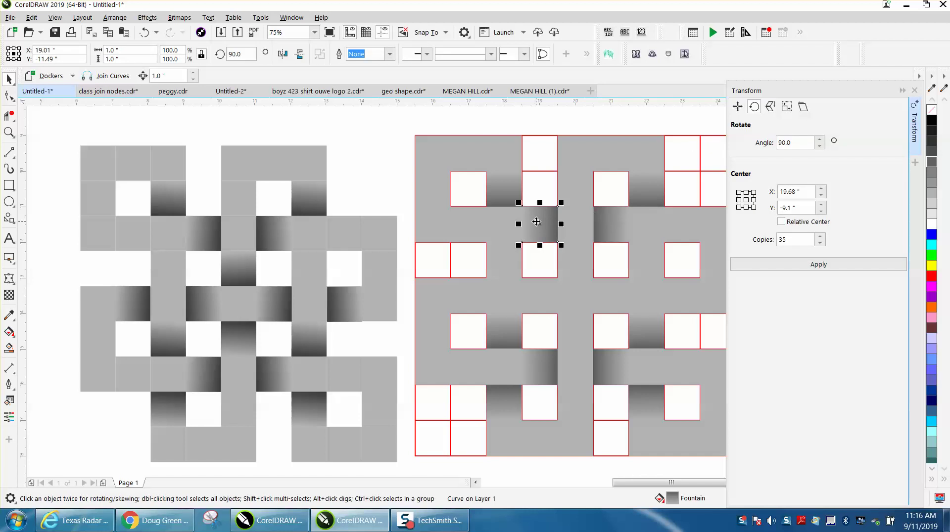
- Select both sideways-shaded squares and arrow-nudge the pair into middle- and lower-row crossings
{"action": "left_click", "coordinate": [606, 225], "text": "shift"}
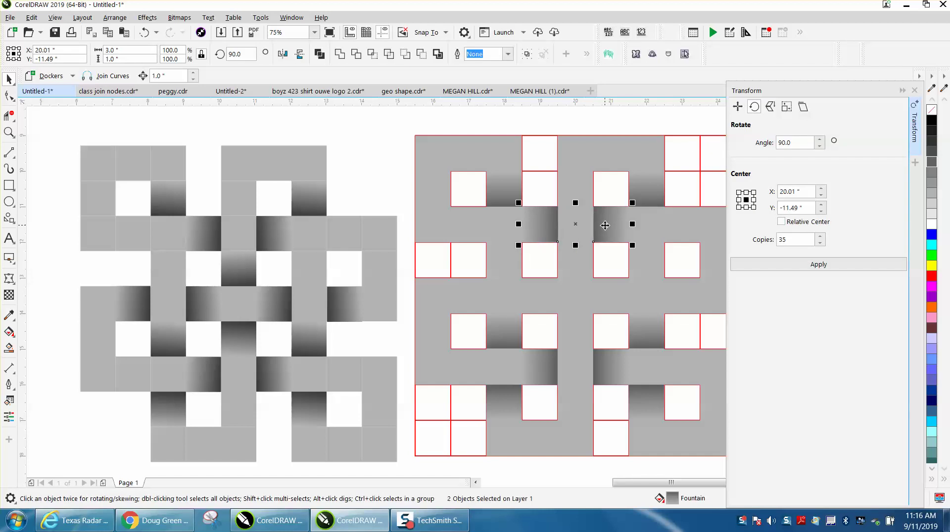
{"action": "key", "text": "Down"}
{"action": "key", "text": "Down"}
{"action": "key", "text": "Right"}
{"action": "key", "text": "Right"}
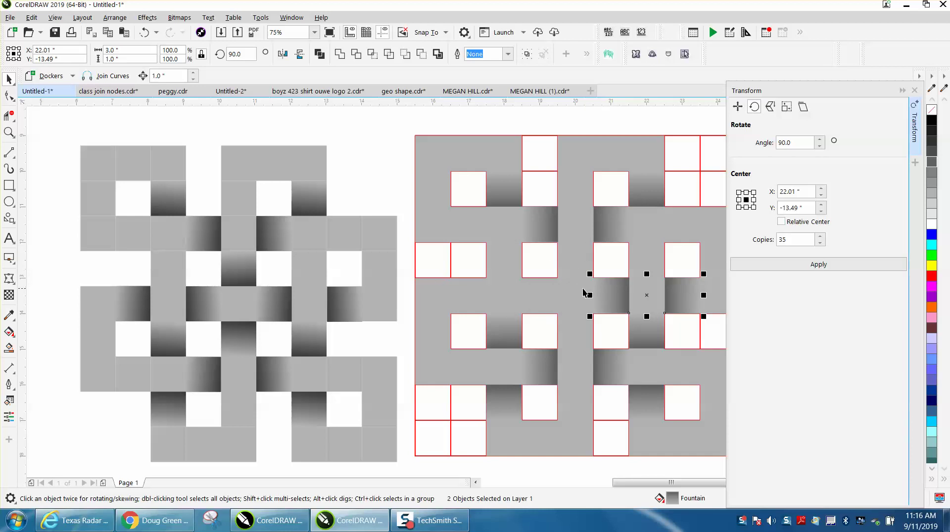
{"action": "key", "text": "Down"}
{"action": "key", "text": "Down"}
{"action": "key", "text": "Right"}
{"action": "key", "text": "Right"}
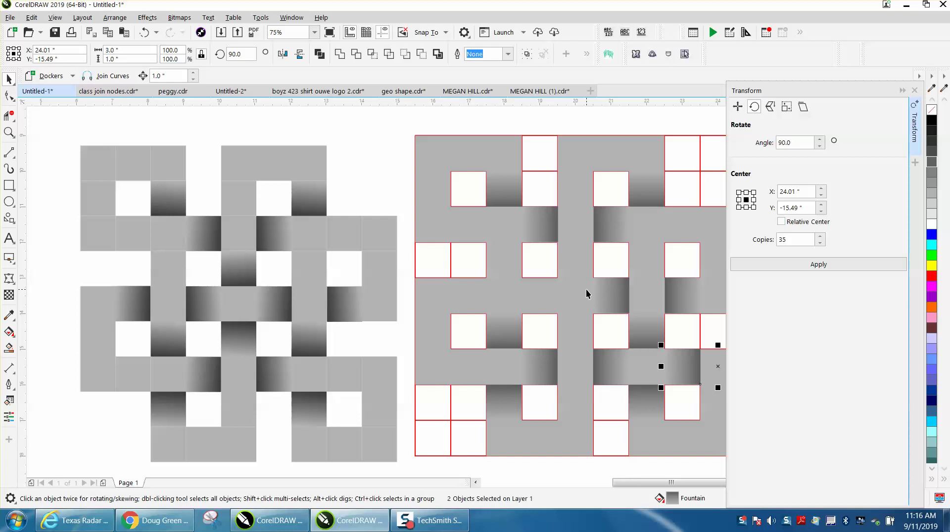
{"action": "key", "text": "Left"}
{"action": "key", "text": "Left"}
{"action": "key", "text": "Left"}
{"action": "key", "text": "Left"}
{"action": "key", "text": "Left"}
{"action": "key", "text": "Left"}
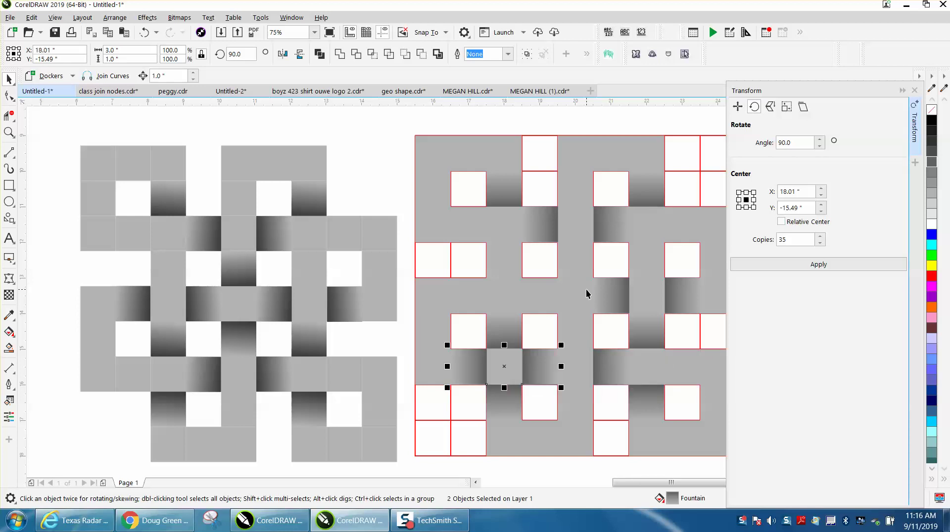
{"action": "key", "text": "Up"}
{"action": "key", "text": "Up"}
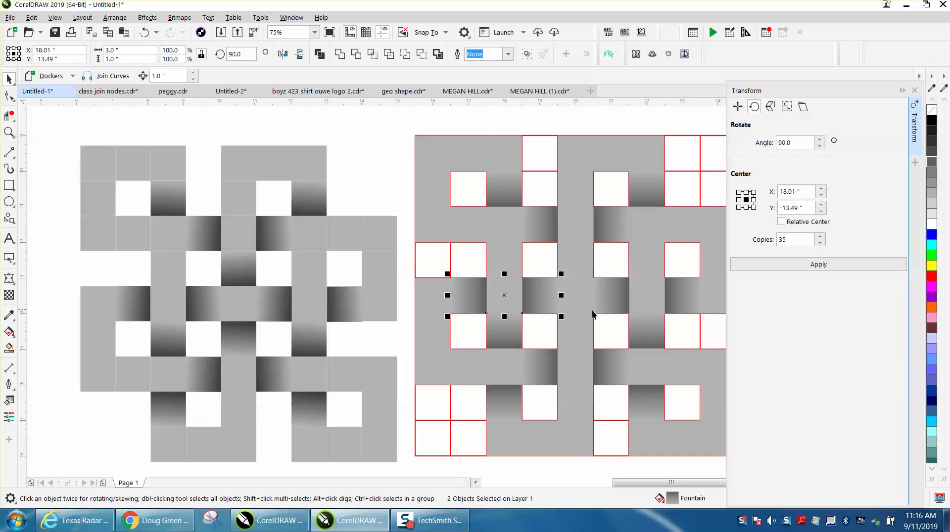
{"action": "scroll", "coordinate": [497, 275], "scroll_direction": "down", "scroll_amount": 2}
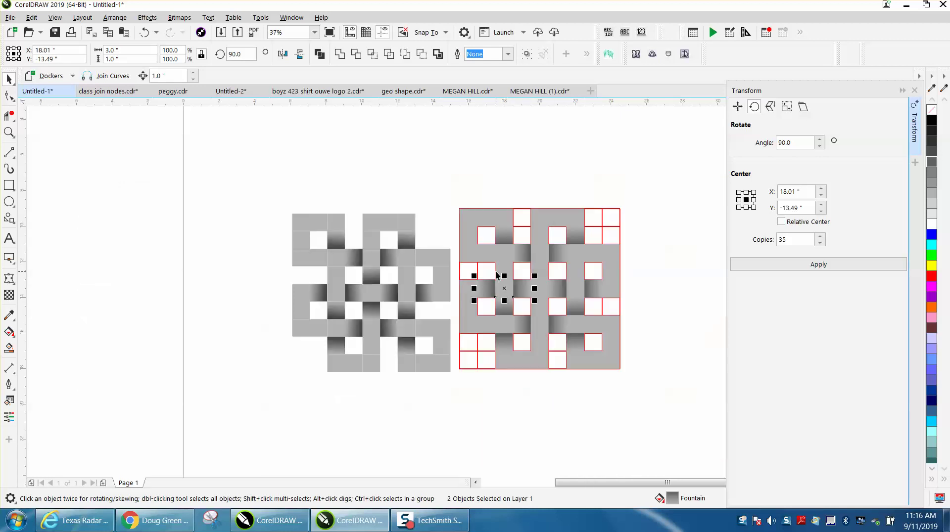
- Select the right weave group and apply Unlock from the Arrange menu
{"action": "left_click", "coordinate": [600, 214]}
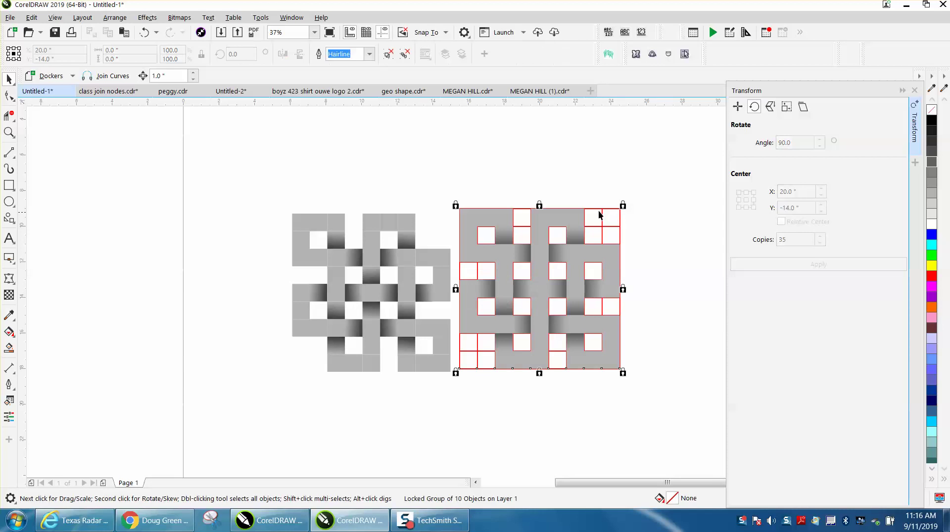
{"action": "left_click", "coordinate": [115, 17]}
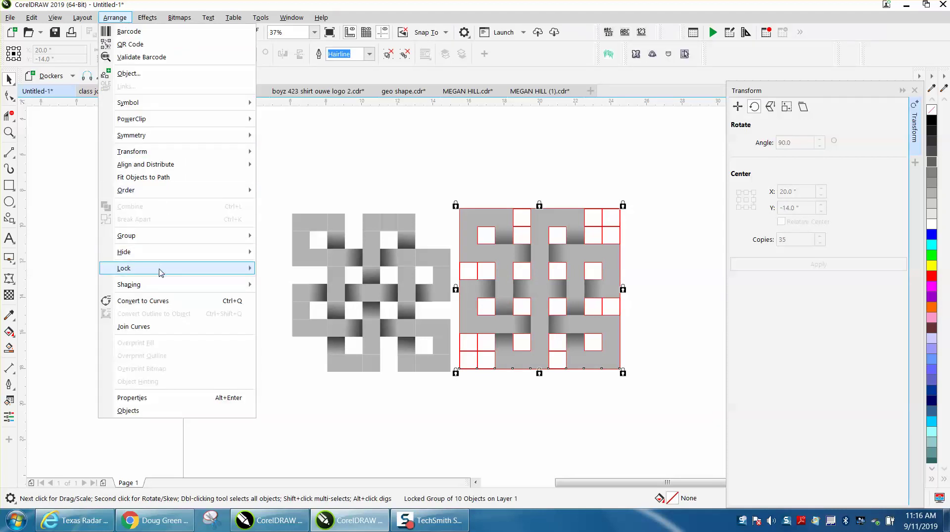
{"action": "mouse_move", "coordinate": [160, 268]}
{"action": "left_click", "coordinate": [269, 280]}
{"action": "left_click", "coordinate": [250, 213]}
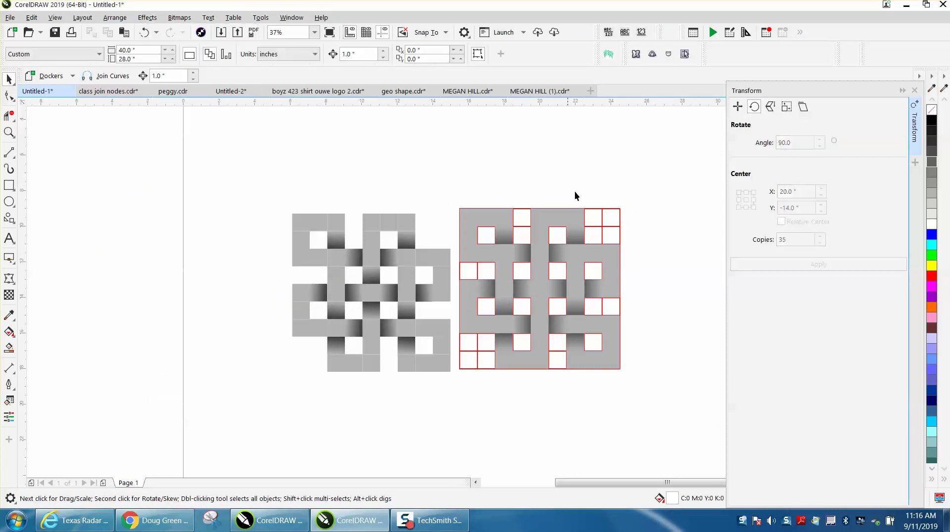
- Reselect the red-outlined weave group and try unlocking it again
{"action": "left_click", "coordinate": [620, 216]}
{"action": "left_click", "coordinate": [613, 205]}
{"action": "left_click", "coordinate": [619, 211]}
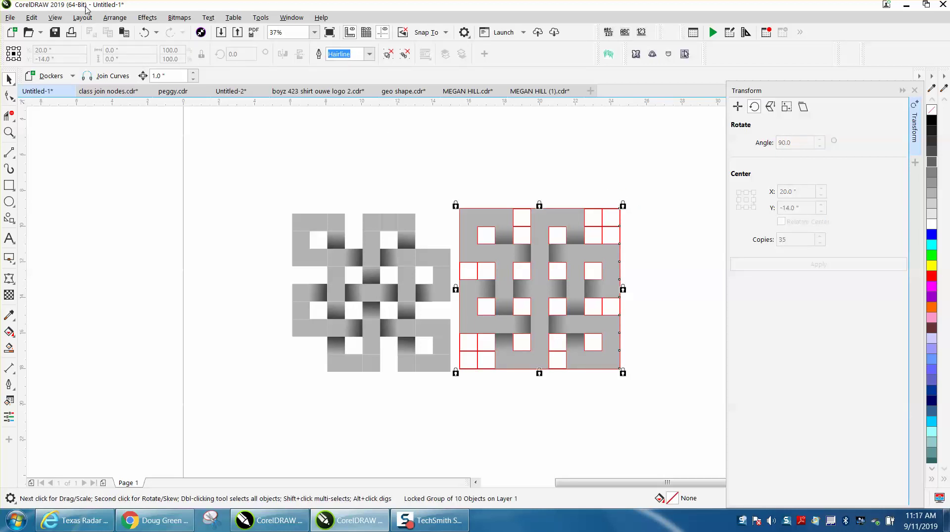
{"action": "left_click", "coordinate": [114, 17]}
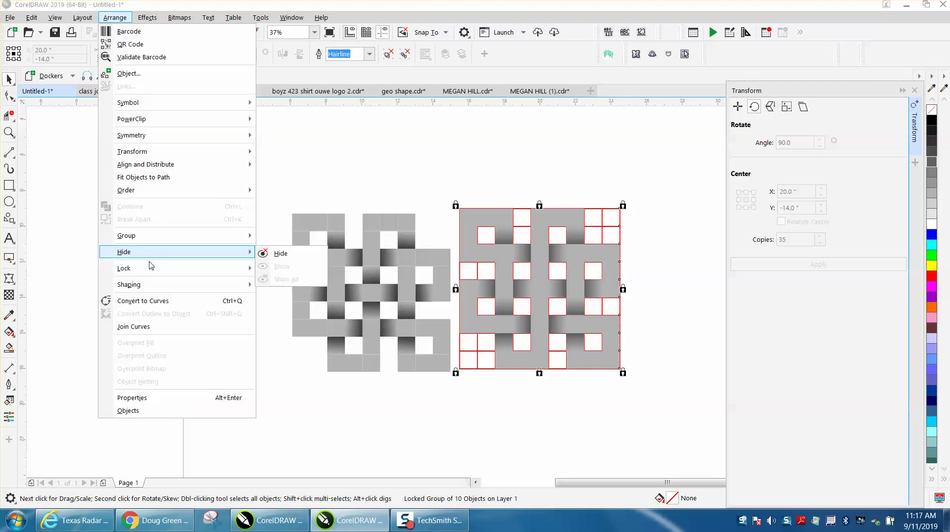
{"action": "left_click", "coordinate": [280, 284]}
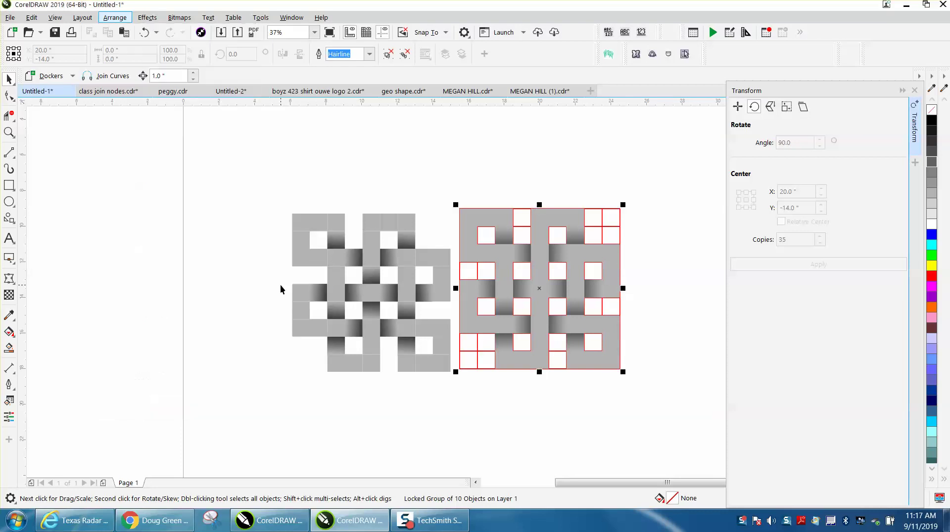
{"action": "left_click", "coordinate": [301, 169]}
- Select the locked weave group and unlock it, leaving it grouped
{"action": "left_click", "coordinate": [607, 216]}
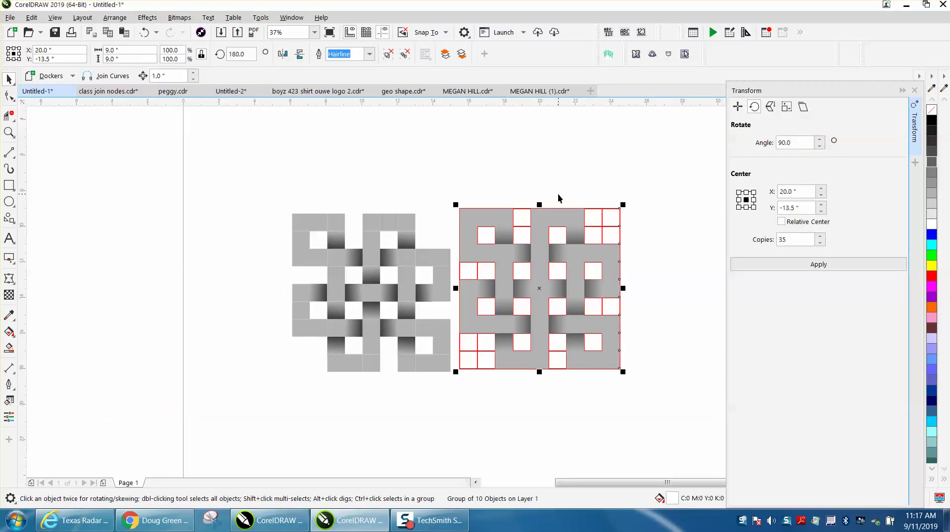
{"action": "left_click", "coordinate": [569, 197]}
{"action": "left_click", "coordinate": [612, 217]}
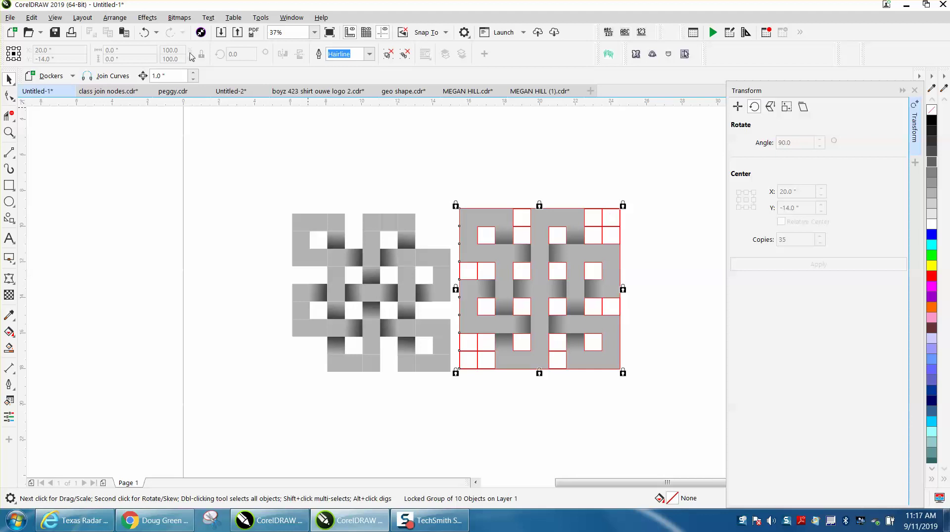
{"action": "left_click", "coordinate": [115, 18]}
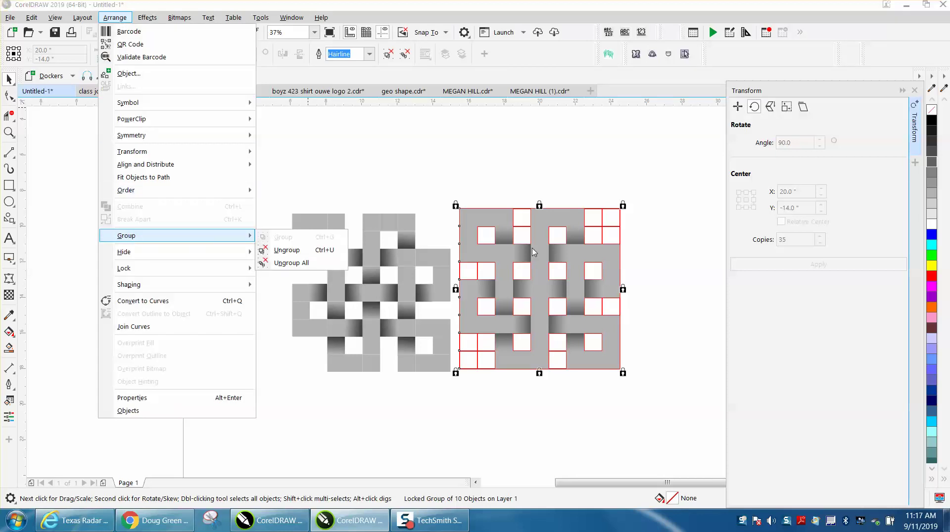
{"action": "left_click", "coordinate": [281, 250]}
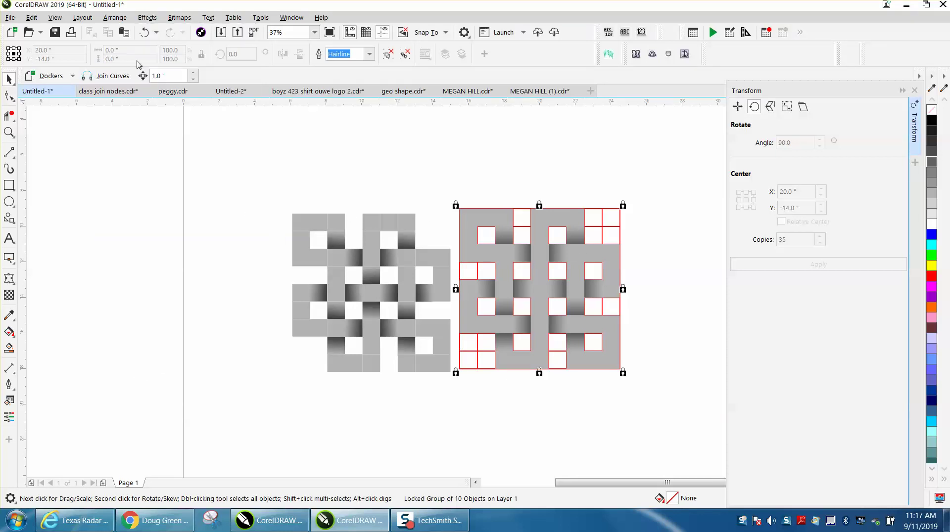
{"action": "left_click", "coordinate": [120, 20]}
{"action": "mouse_move", "coordinate": [141, 269]}
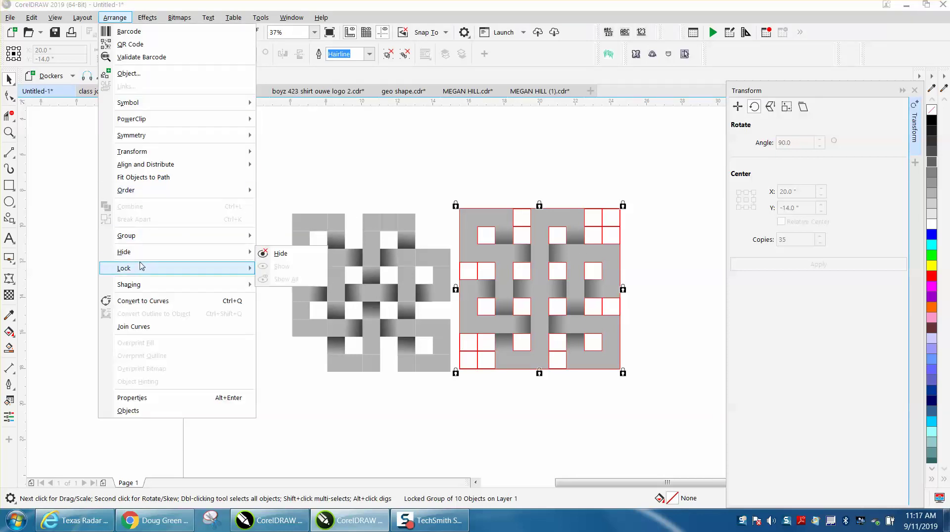
{"action": "left_click", "coordinate": [287, 283]}
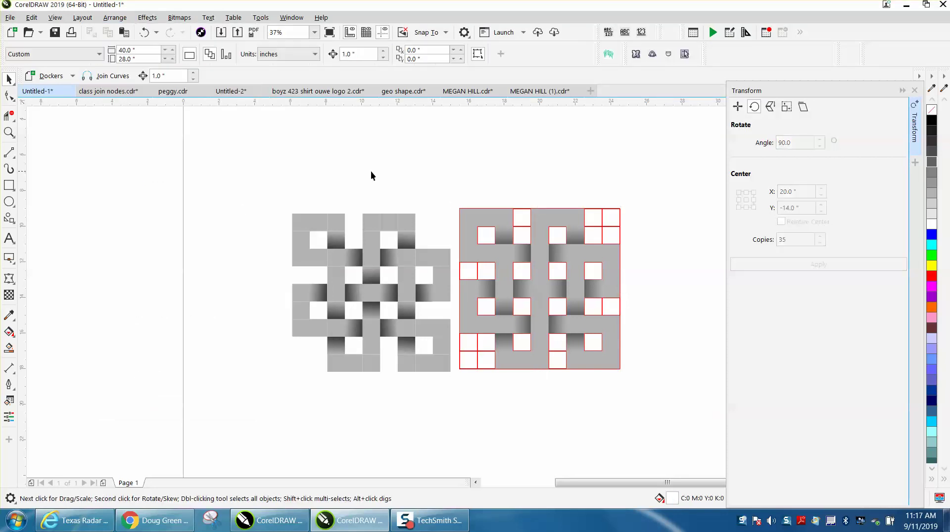
- Select the right weave once more and unlock the group
{"action": "left_click", "coordinate": [614, 209]}
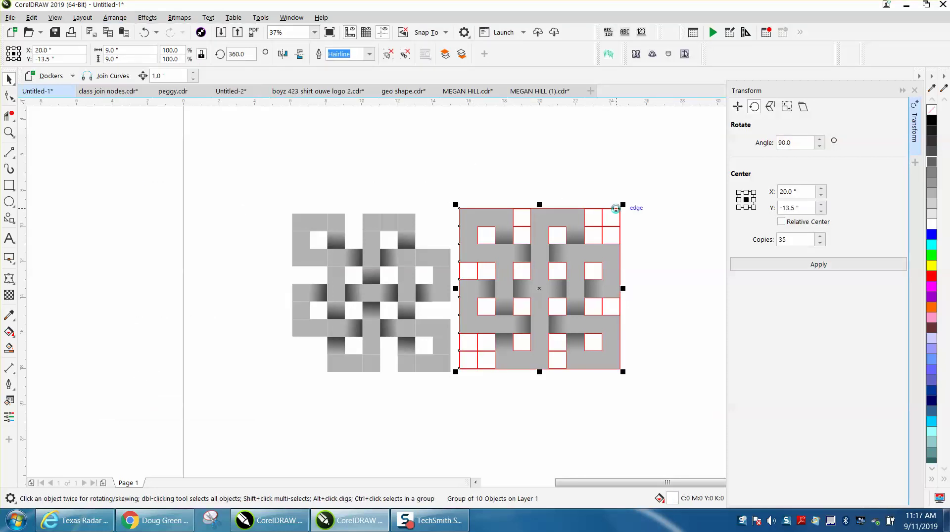
{"action": "left_click", "coordinate": [615, 209]}
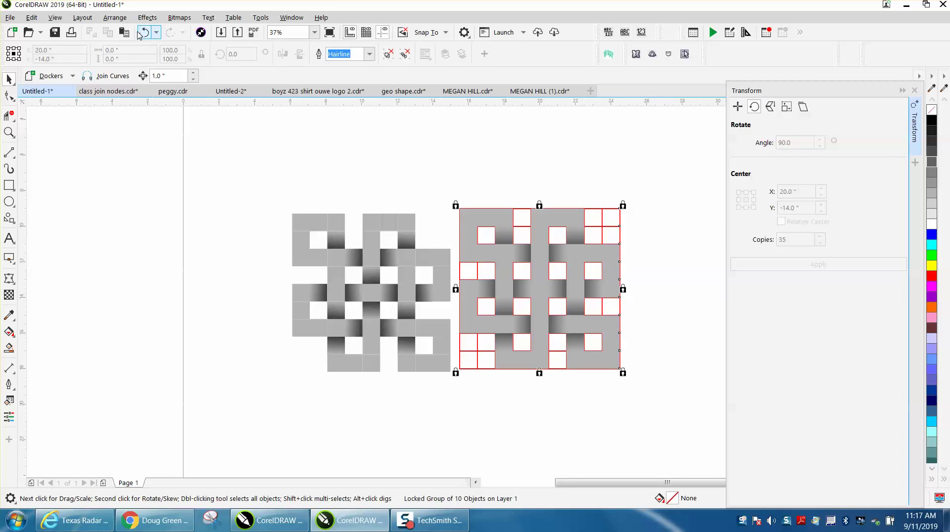
{"action": "left_click", "coordinate": [115, 17]}
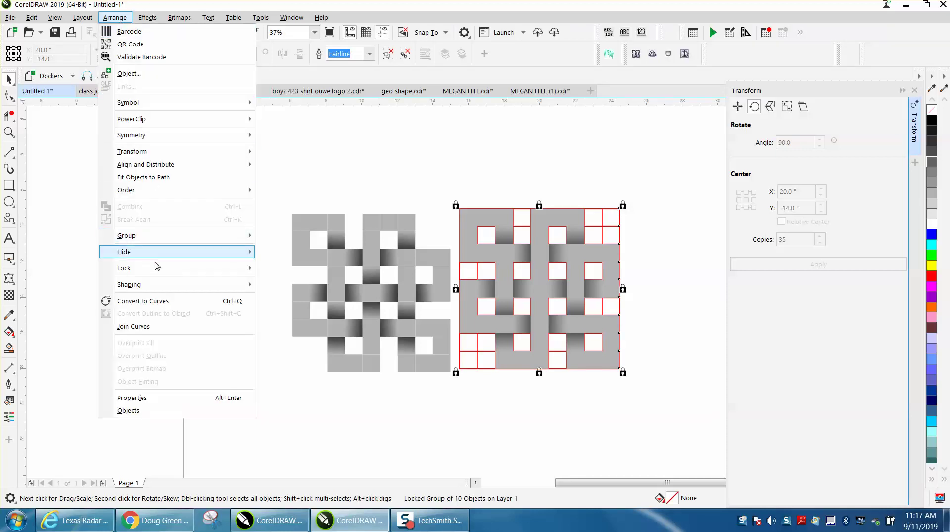
{"action": "mouse_move", "coordinate": [157, 267]}
{"action": "left_click", "coordinate": [283, 282]}
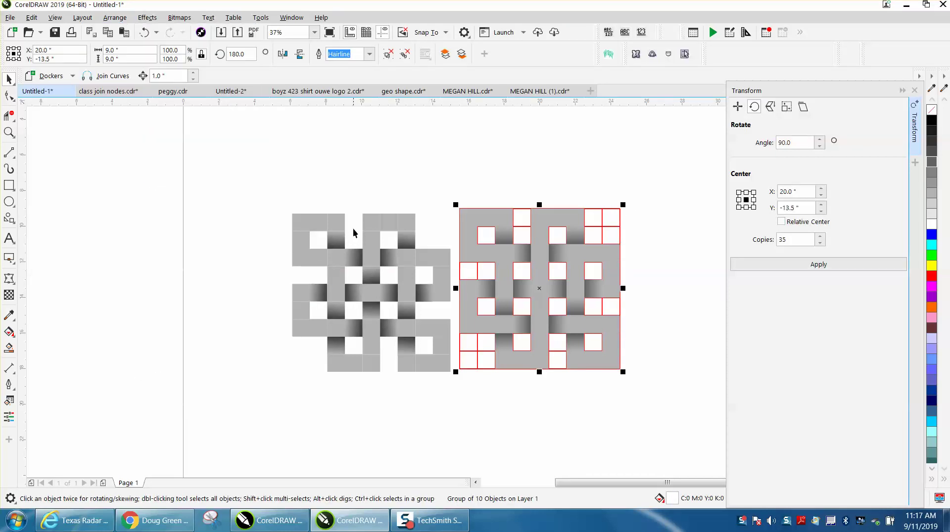
- Nudge the weave group up and unlock all locked objects with Arrange > Lock > Unlock All
{"action": "key", "text": "Up"}
{"action": "key", "text": "Up"}
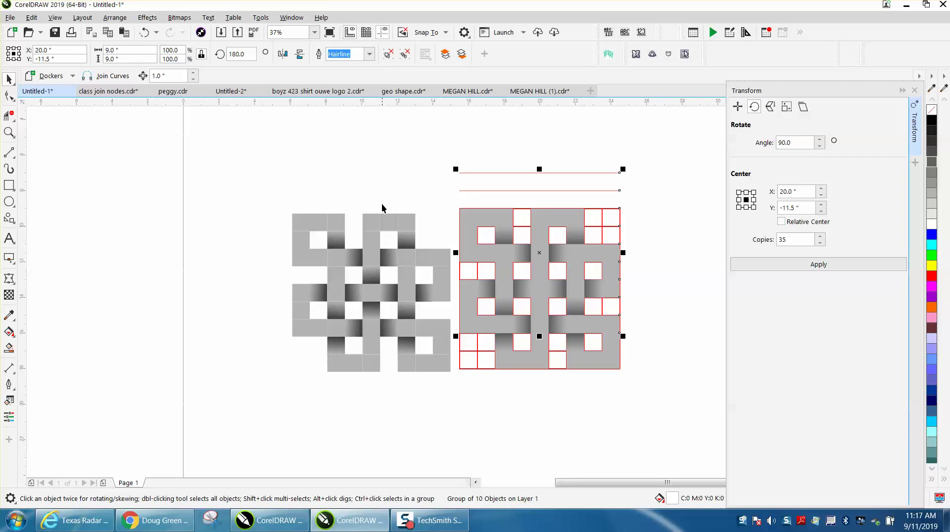
{"action": "left_click", "coordinate": [382, 204]}
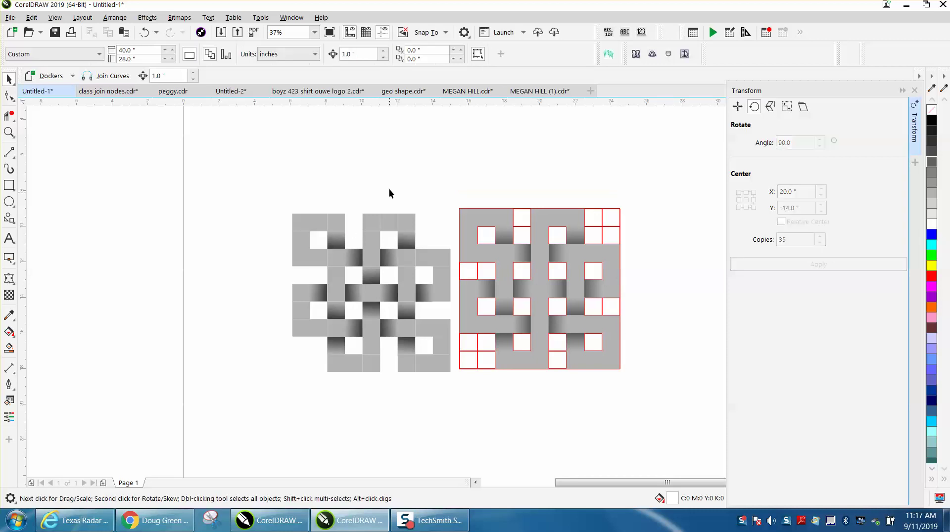
{"action": "left_click", "coordinate": [613, 211]}
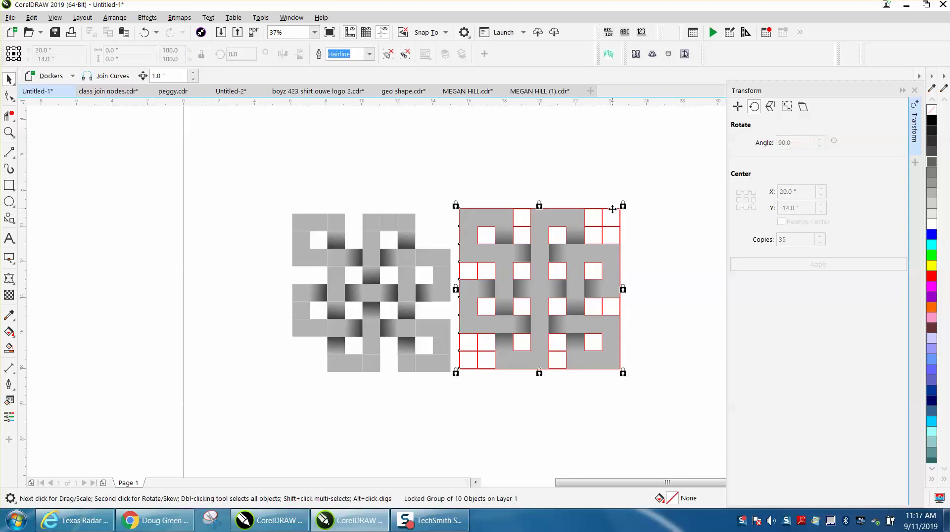
{"action": "left_click", "coordinate": [115, 17]}
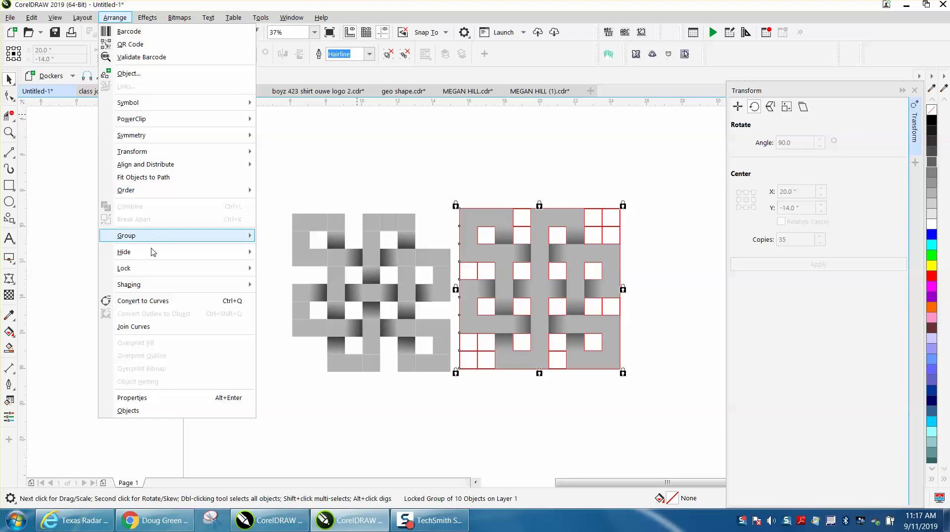
{"action": "mouse_move", "coordinate": [217, 271]}
{"action": "left_click", "coordinate": [280, 294]}
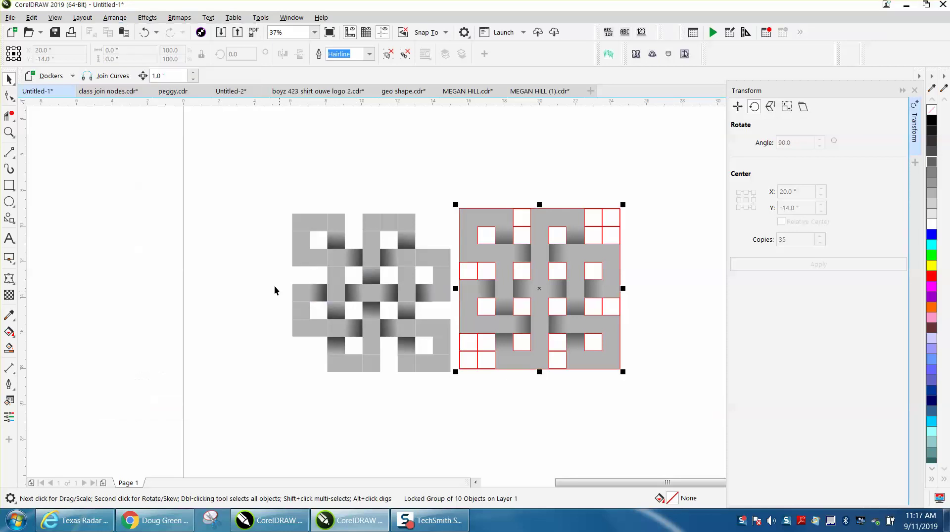
- Select the blue line group over the right weave and delete it
{"action": "left_click", "coordinate": [607, 213]}
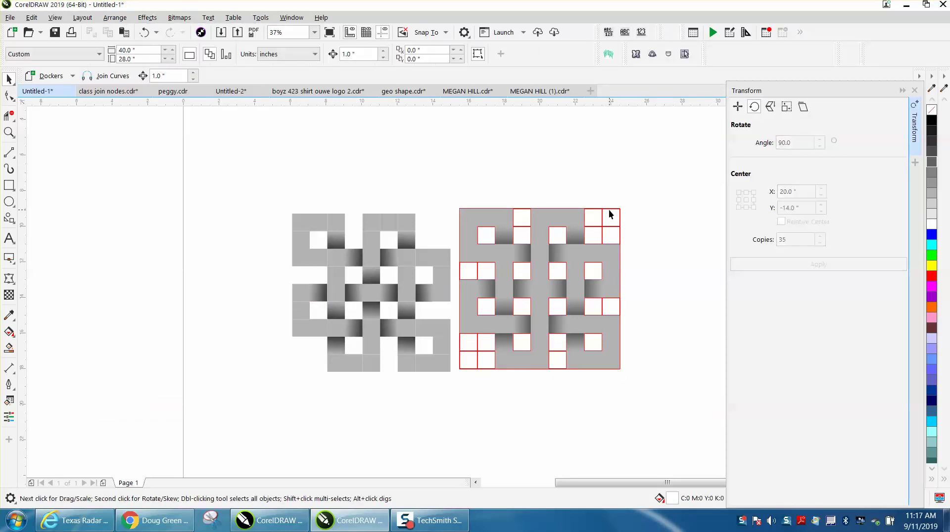
{"action": "left_click", "coordinate": [612, 214]}
{"action": "left_click", "coordinate": [612, 214]}
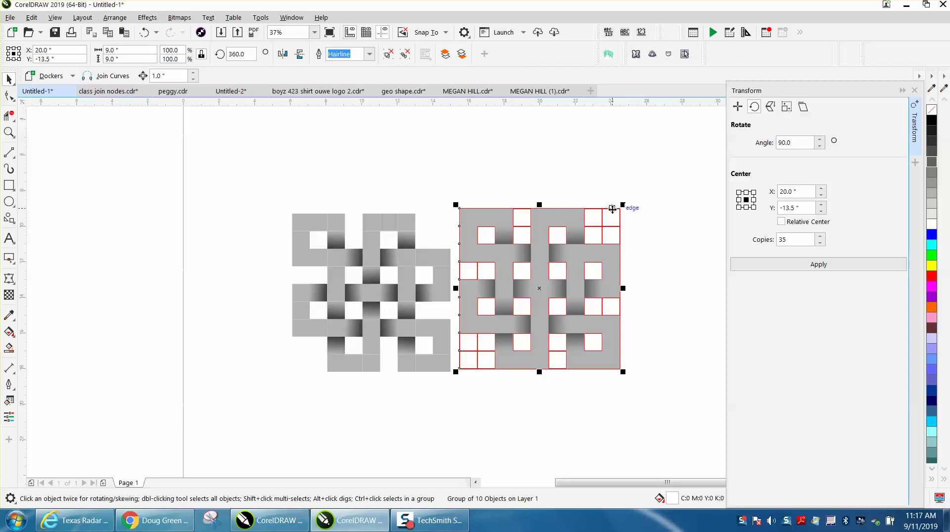
{"action": "left_click", "coordinate": [612, 214]}
{"action": "left_click", "coordinate": [613, 214]}
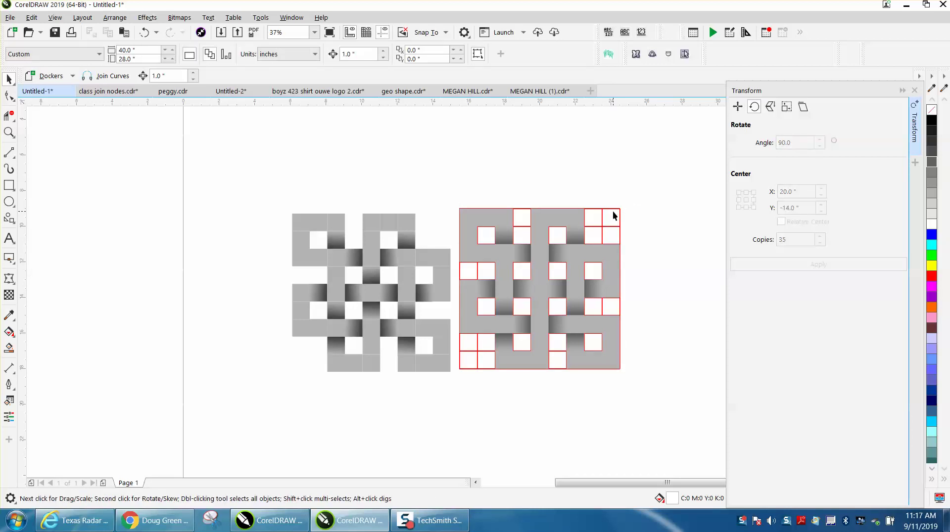
{"action": "left_click", "coordinate": [617, 214]}
{"action": "left_click", "coordinate": [617, 213]}
{"action": "left_click", "coordinate": [618, 212]}
{"action": "left_click", "coordinate": [617, 213]}
{"action": "left_click", "coordinate": [618, 213]}
{"action": "left_click", "coordinate": [618, 213]}
{"action": "left_click", "coordinate": [618, 212]}
{"action": "left_click", "coordinate": [619, 211]}
{"action": "left_click", "coordinate": [618, 212]}
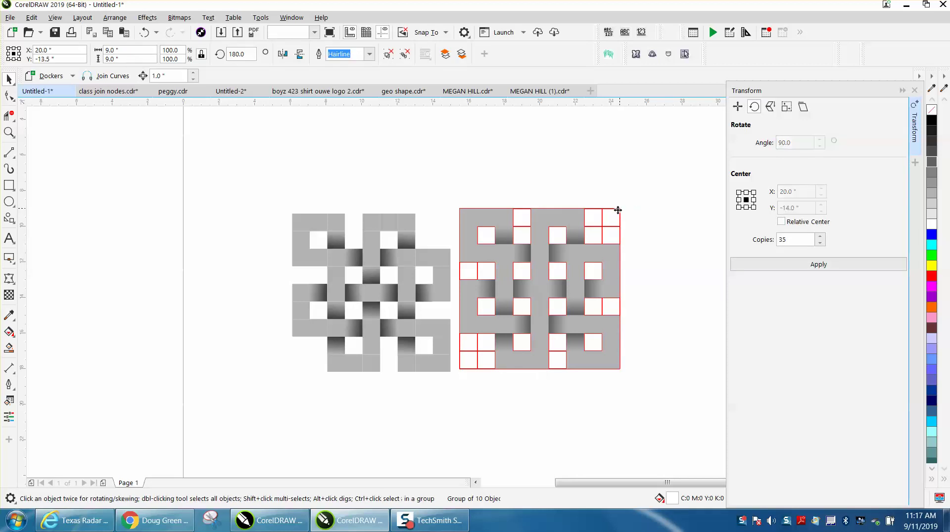
{"action": "left_click", "coordinate": [619, 213]}
{"action": "left_click", "coordinate": [619, 213]}
{"action": "left_click", "coordinate": [619, 213]}
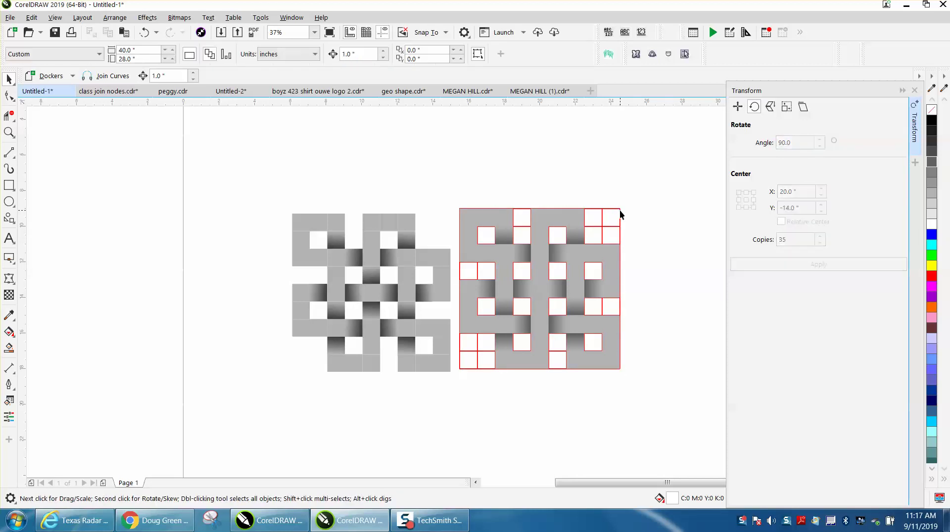
{"action": "left_click", "coordinate": [619, 212]}
{"action": "left_click", "coordinate": [620, 212]}
{"action": "left_click", "coordinate": [620, 211]}
{"action": "left_click", "coordinate": [620, 211]}
{"action": "left_click", "coordinate": [620, 212]}
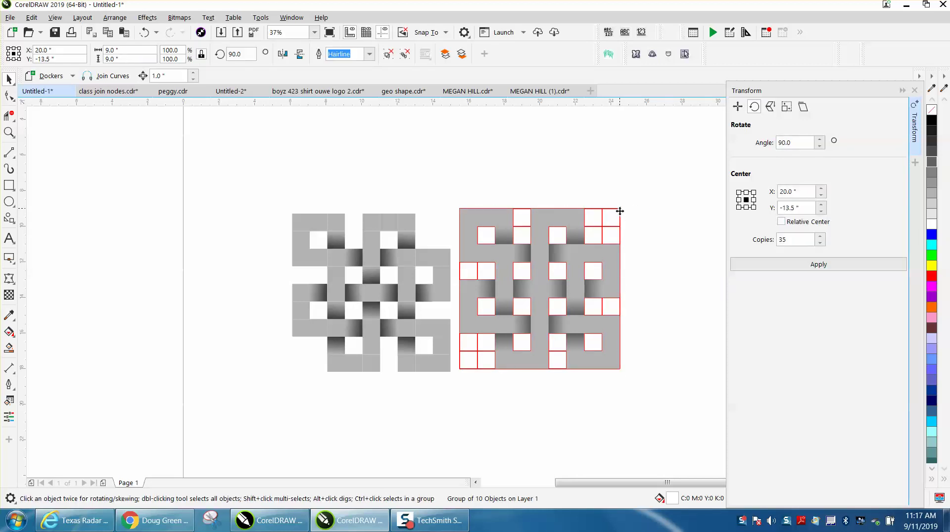
{"action": "left_click", "coordinate": [618, 212]}
{"action": "left_click", "coordinate": [588, 170]}
{"action": "left_click_drag", "start_coordinate": [589, 171], "coordinate": [354, 148]}
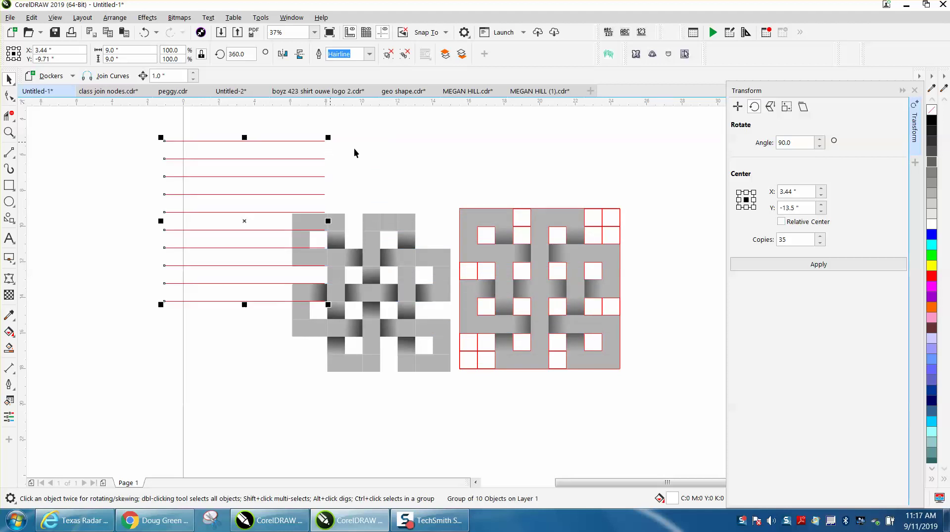
{"action": "key", "text": "Delete"}
{"action": "key", "text": "ctrl+z"}
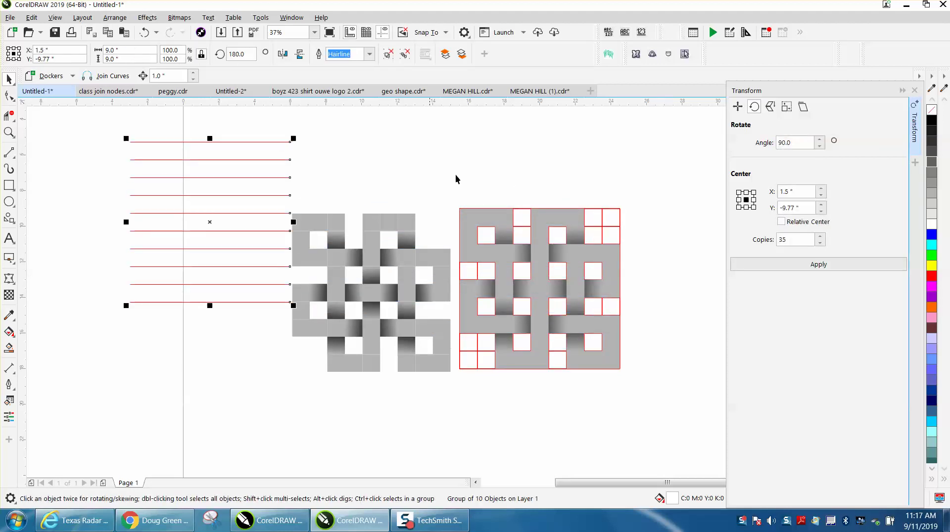
{"action": "key", "text": "Delete"}
{"action": "left_click", "coordinate": [598, 214]}
{"action": "key", "text": "ctrl+z"}
{"action": "key", "text": "Delete"}
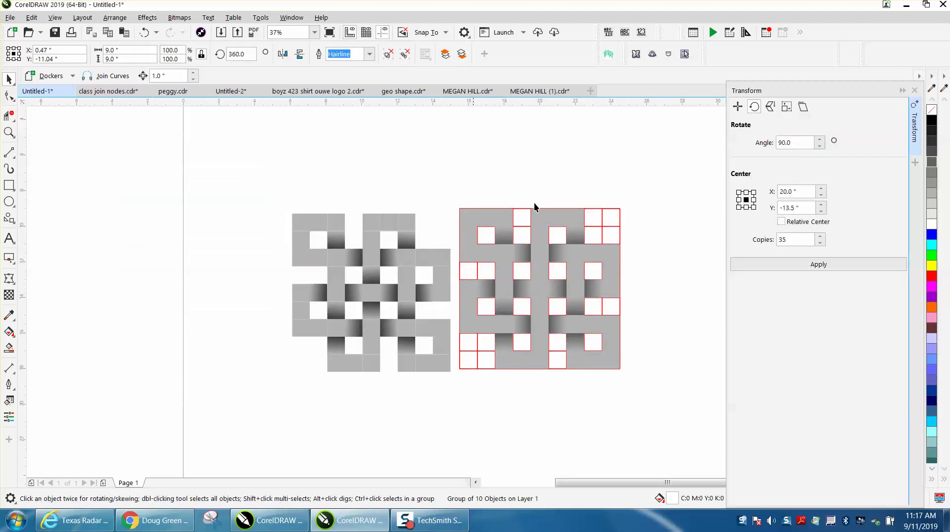
- Delete the horizontal red outline lines from the right knot
{"action": "left_click", "coordinate": [618, 213]}
{"action": "left_click", "coordinate": [617, 213]}
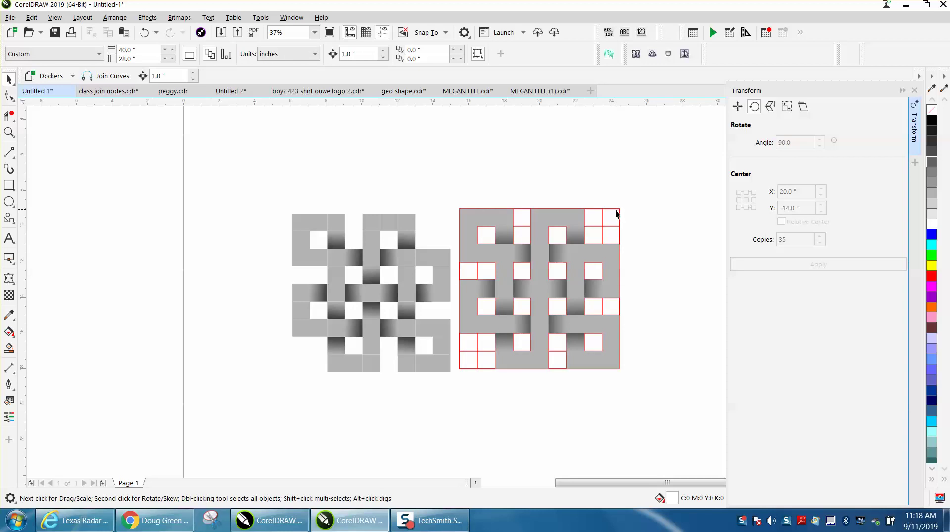
{"action": "left_click", "coordinate": [615, 213]}
{"action": "key", "text": "Delete"}
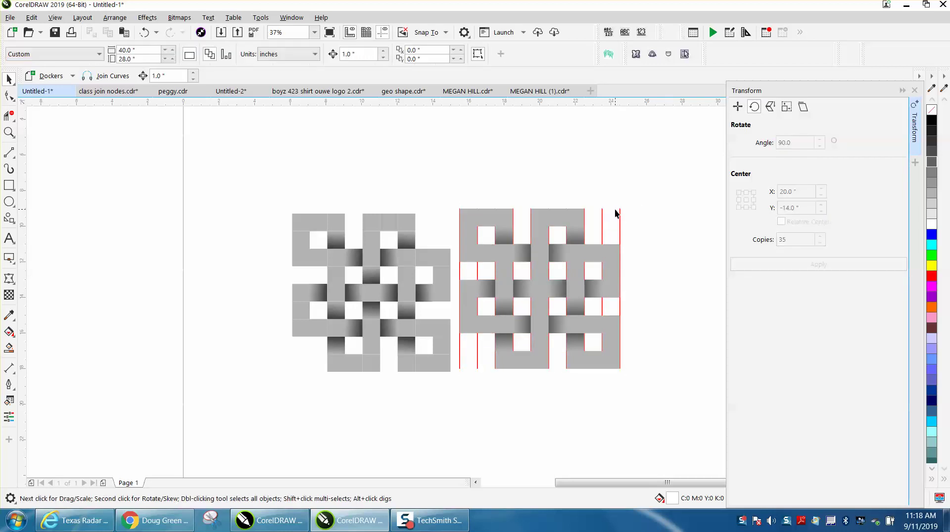
- Delete the vertical red outline lines, leaving only the grey gradient weave
{"action": "left_click", "coordinate": [603, 220]}
{"action": "left_click", "coordinate": [602, 221]}
{"action": "left_click", "coordinate": [603, 221]}
{"action": "left_click", "coordinate": [603, 221]}
{"action": "left_click", "coordinate": [602, 221]}
{"action": "left_click", "coordinate": [603, 221]}
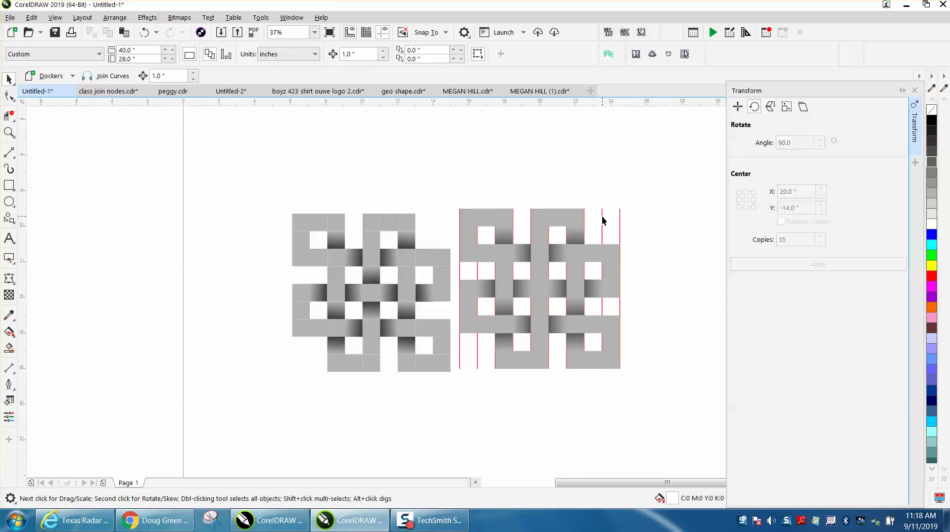
{"action": "left_click", "coordinate": [603, 220]}
{"action": "left_click", "coordinate": [603, 221]}
{"action": "left_click", "coordinate": [603, 220]}
{"action": "left_click", "coordinate": [603, 220]}
{"action": "left_click", "coordinate": [603, 220]}
{"action": "key", "text": "Delete"}
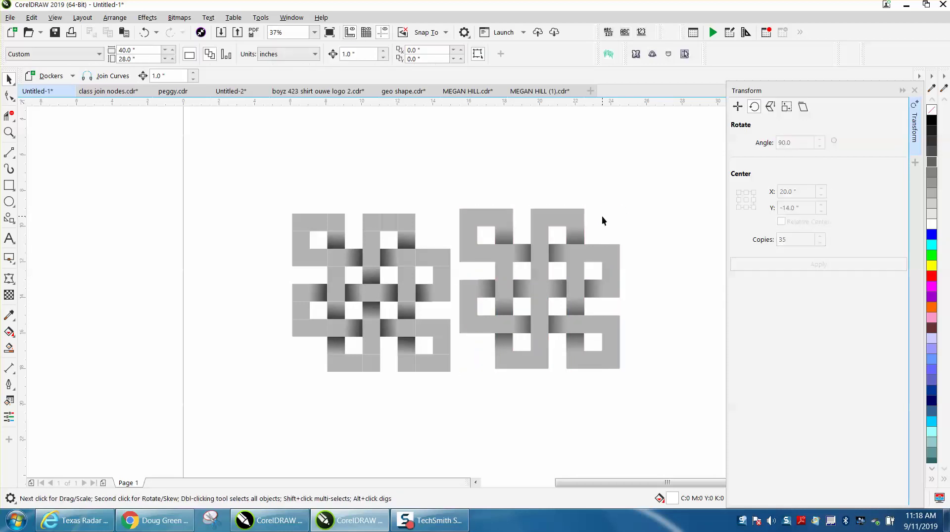
{"action": "scroll", "coordinate": [603, 206], "scroll_direction": "down", "scroll_amount": 2}
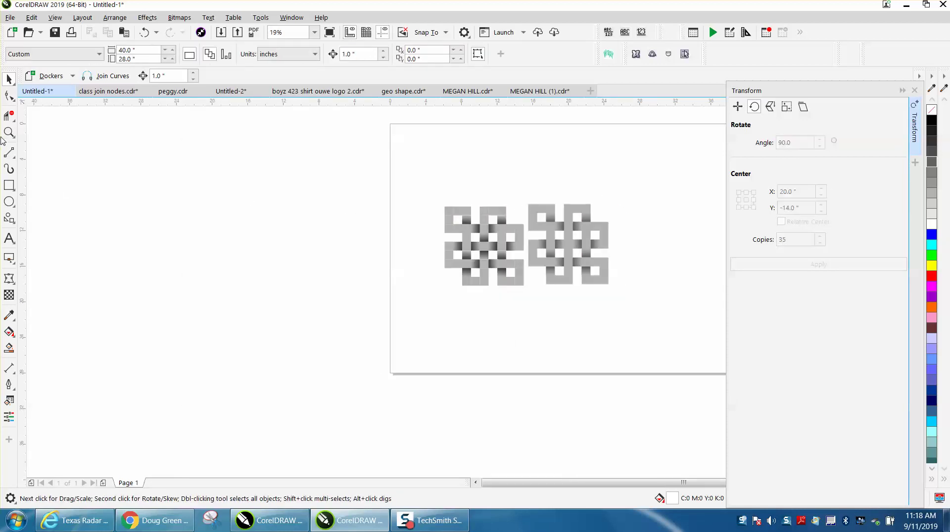
{"action": "left_click", "coordinate": [9, 133]}
{"action": "left_click", "coordinate": [464, 295]}
{"action": "right_click", "coordinate": [515, 222]}
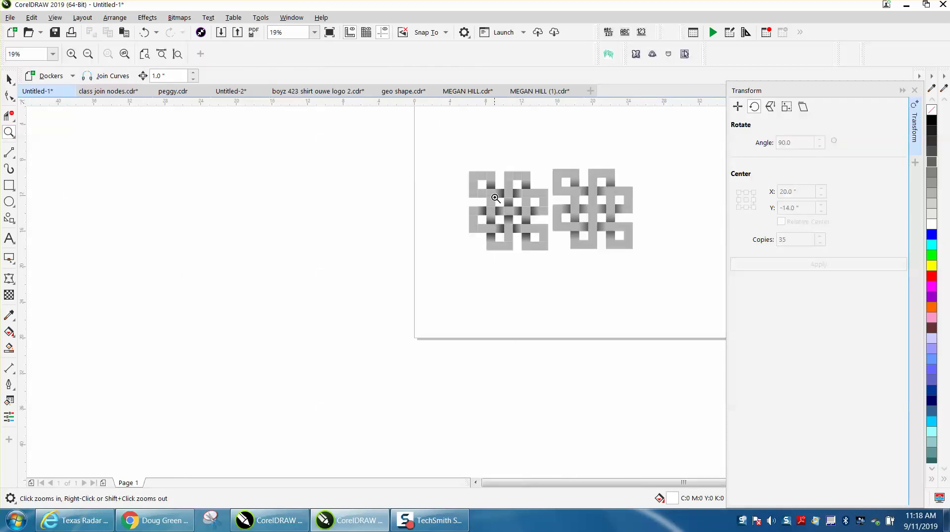
{"action": "left_click_drag", "start_coordinate": [452, 165], "coordinate": [648, 266]}
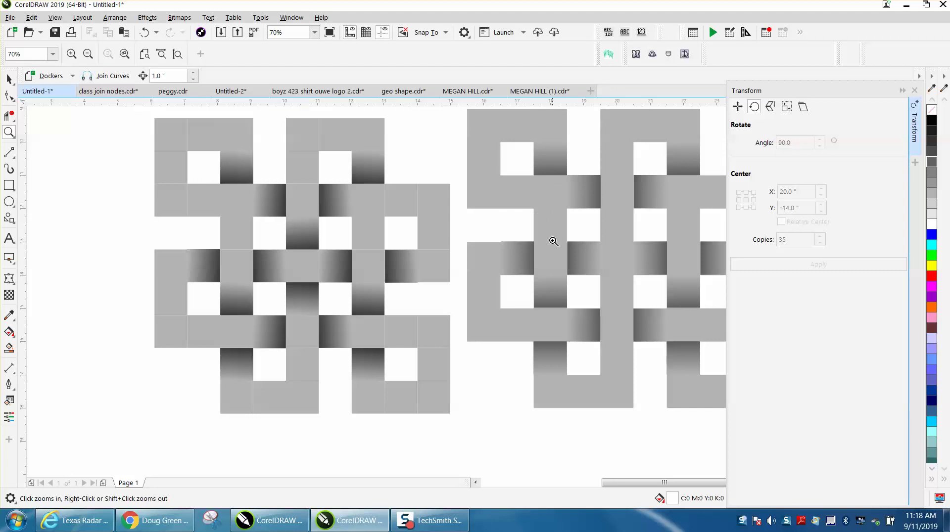
{"action": "scroll", "coordinate": [467, 236], "scroll_direction": "down", "scroll_amount": 3}
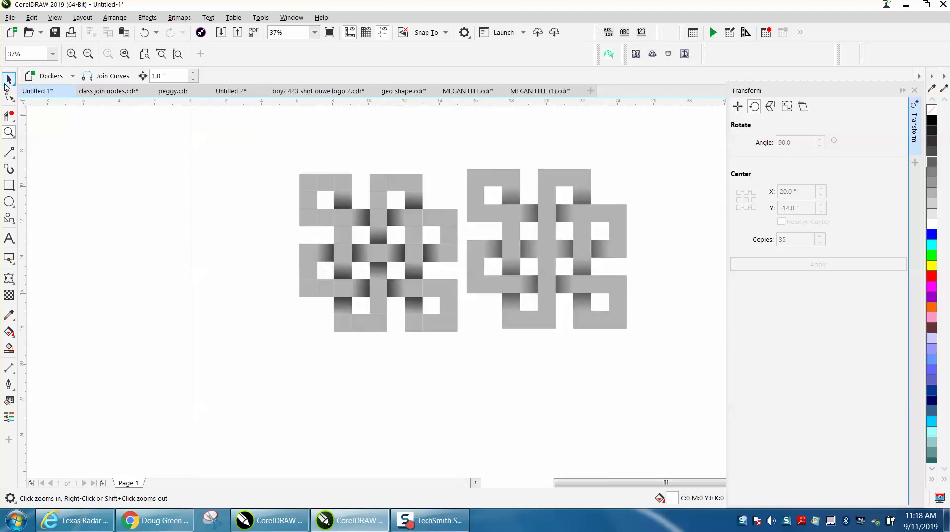
{"action": "left_click", "coordinate": [9, 80]}
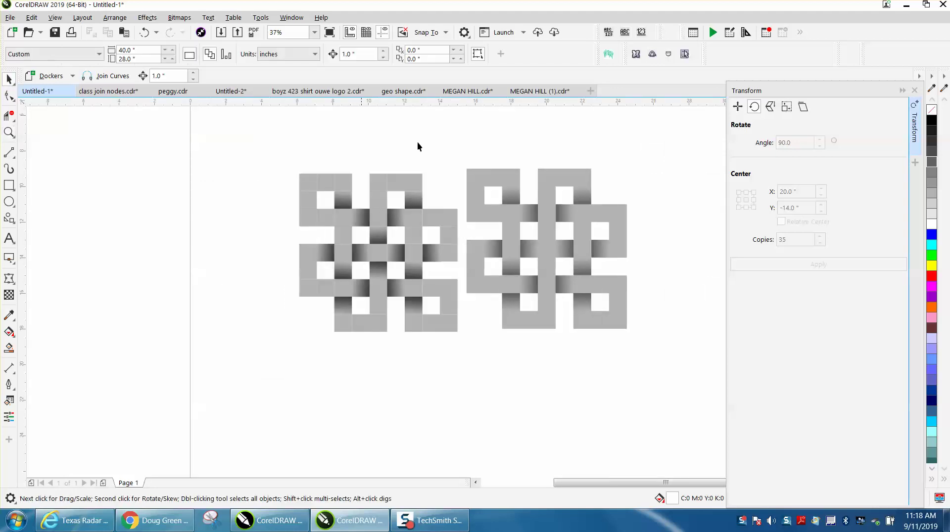
{"action": "left_click", "coordinate": [471, 174]}
- Place the welded knot left of the reference knot, fill it black, and nudge it slightly right
{"action": "mouse_move", "coordinate": [471, 174]}
{"action": "left_mouse_down"}
{"action": "mouse_move", "coordinate": [371, 283]}
{"action": "mouse_move", "coordinate": [113, 177]}
{"action": "left_mouse_up"}
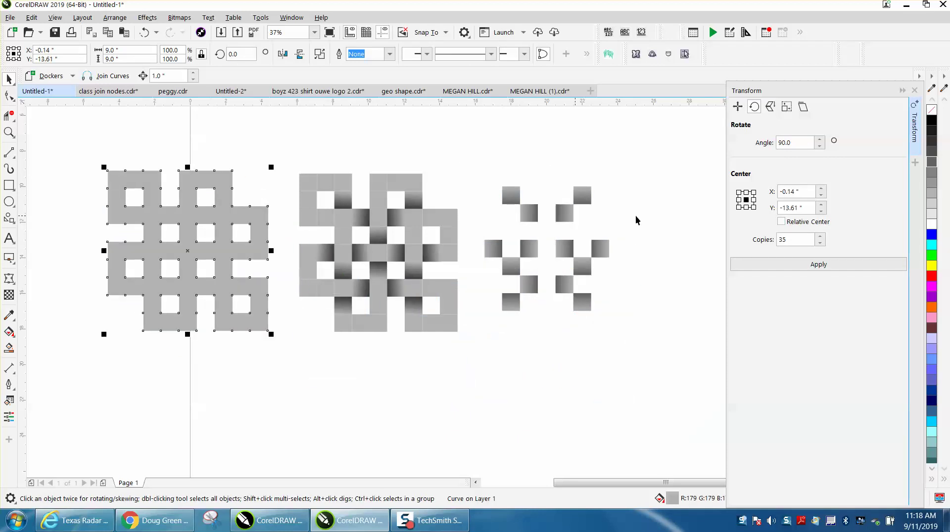
{"action": "left_click", "coordinate": [930, 124]}
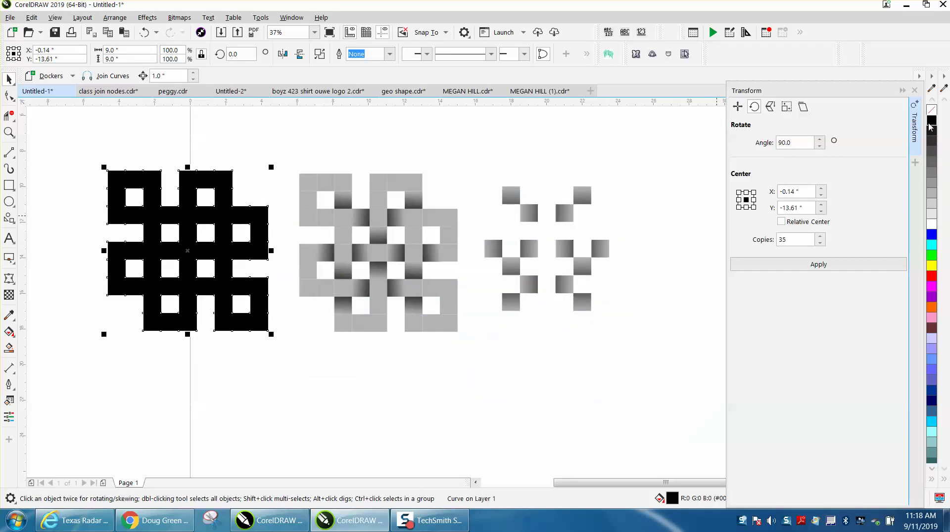
{"action": "left_click", "coordinate": [449, 150]}
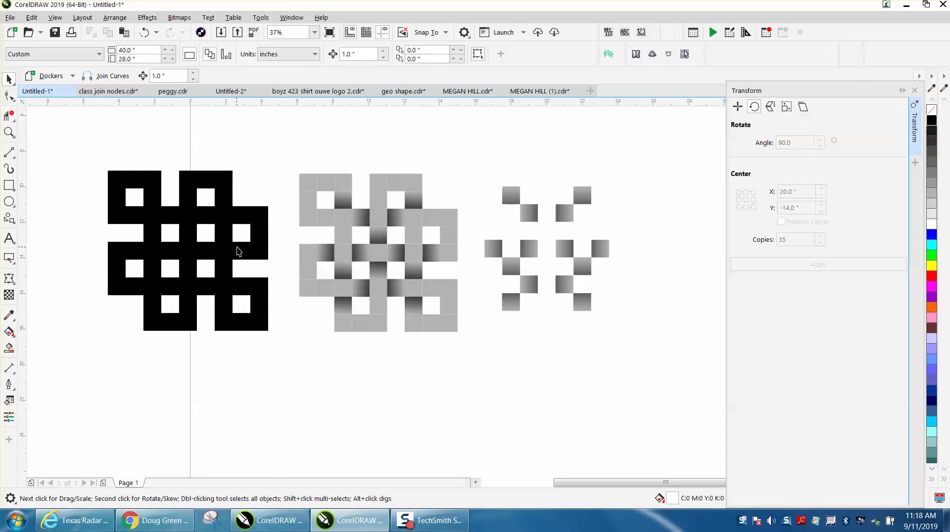
{"action": "left_click_drag", "start_coordinate": [235, 254], "coordinate": [246, 250]}
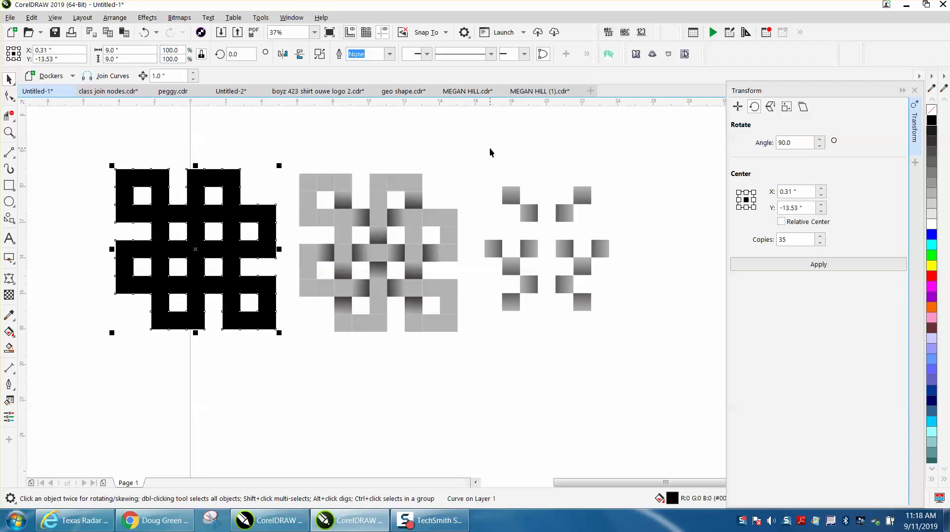